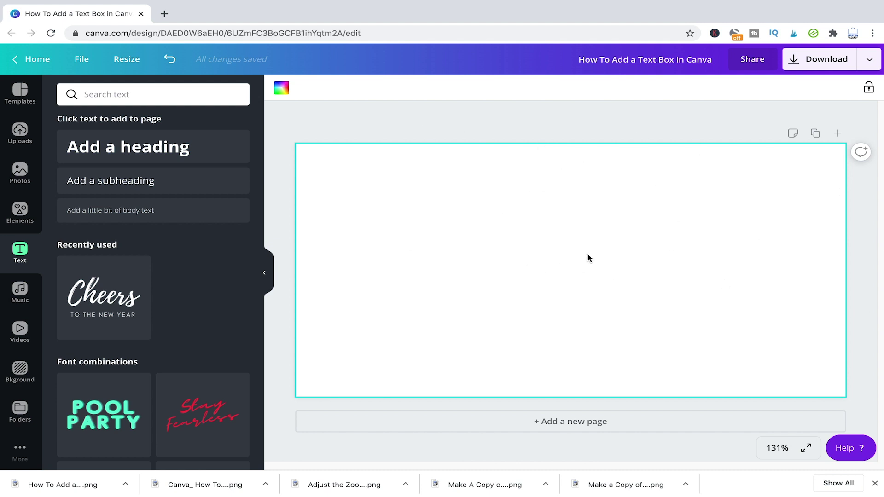
Drag the canyon photo from Photos onto the page, align it top-left and stretch it to the edges.
{"action": "left_click", "coordinate": [18, 170]}
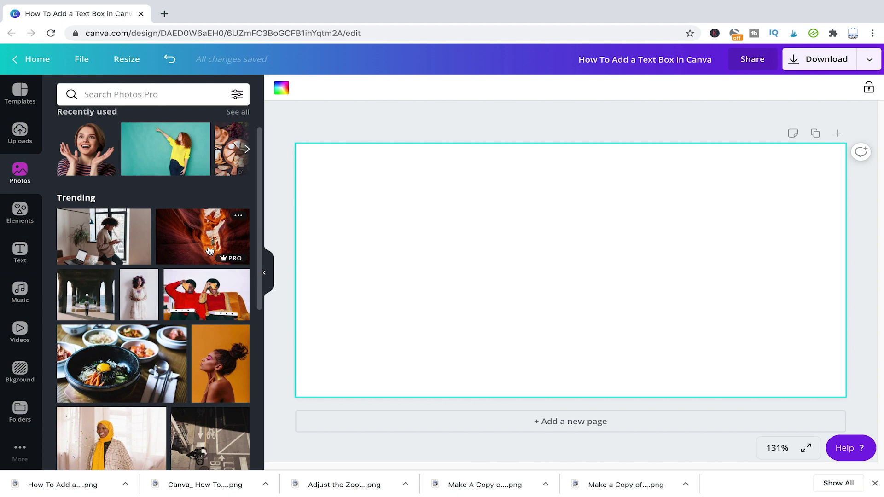
{"action": "left_click_drag", "start_coordinate": [184, 237], "coordinate": [364, 200]}
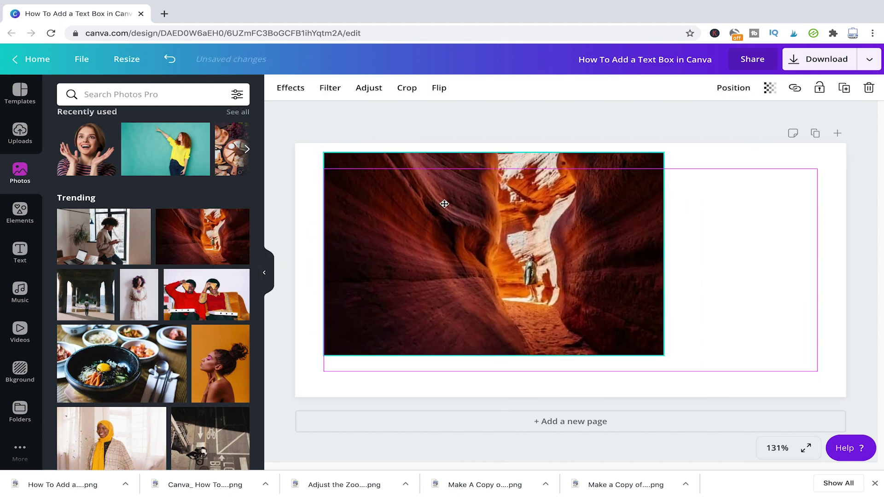
{"action": "right_click", "coordinate": [551, 228]}
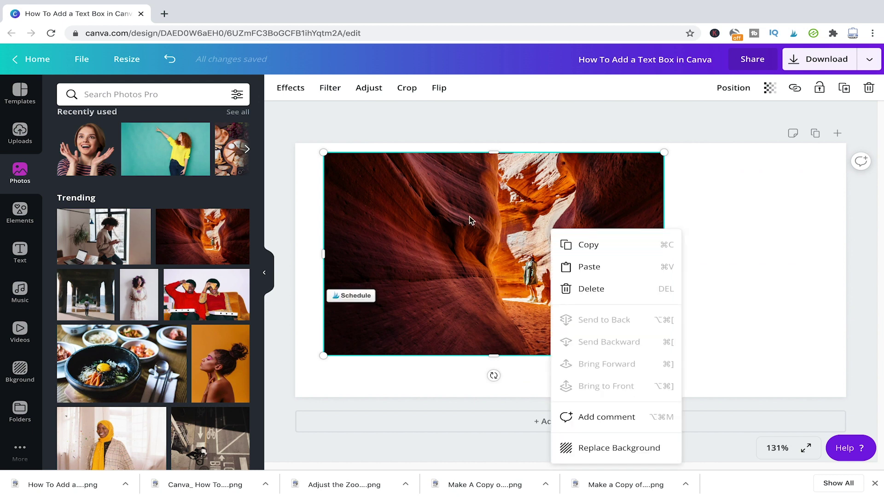
{"action": "left_click", "coordinate": [476, 231]}
{"action": "right_click", "coordinate": [443, 235]}
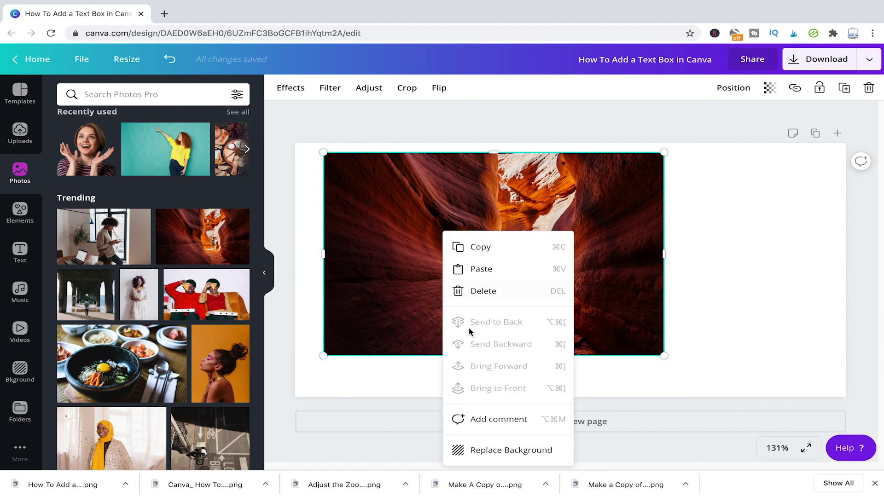
{"action": "left_click", "coordinate": [397, 254]}
{"action": "left_click_drag", "start_coordinate": [396, 254], "coordinate": [361, 244]}
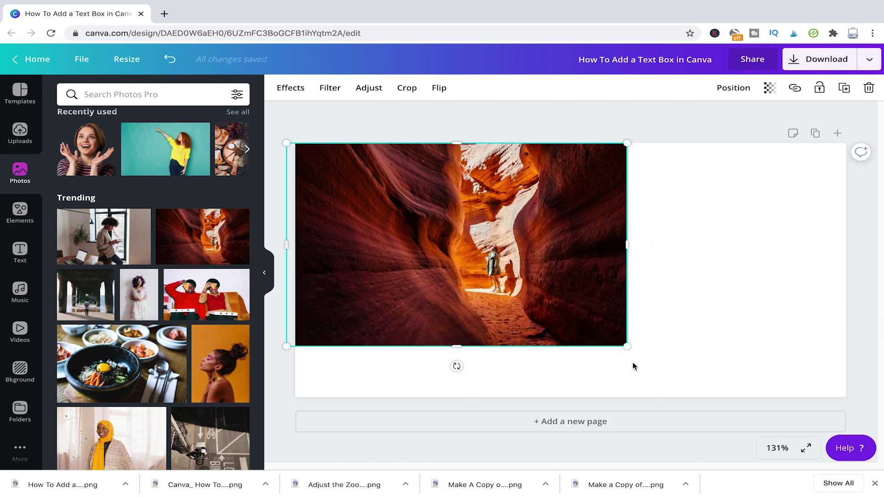
{"action": "left_click_drag", "start_coordinate": [630, 346], "coordinate": [814, 458]}
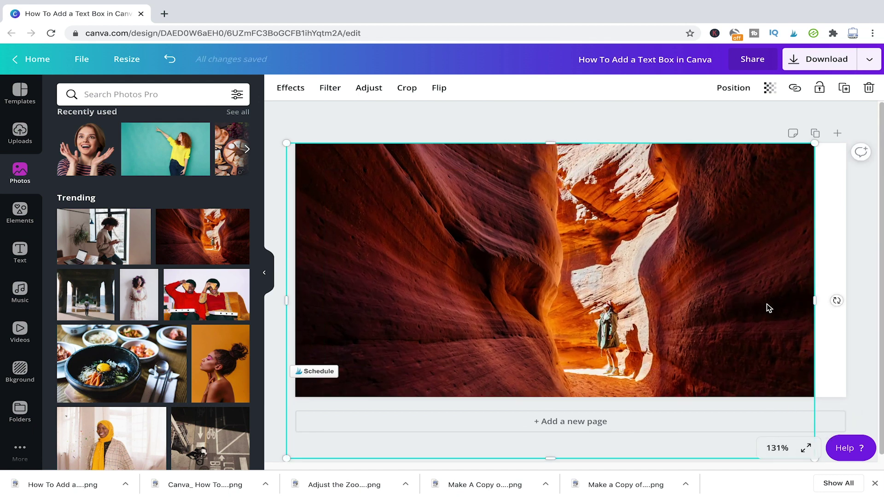
{"action": "left_click_drag", "start_coordinate": [815, 300], "coordinate": [858, 302]}
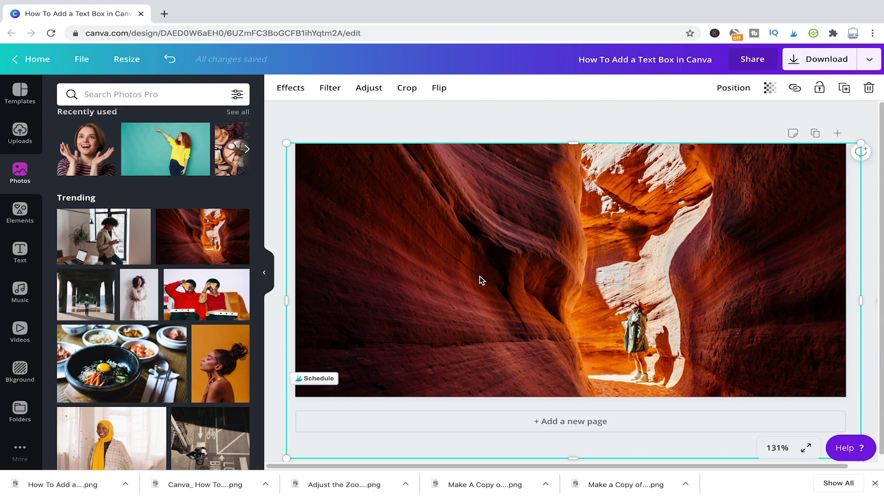
{"action": "key", "text": "t"}
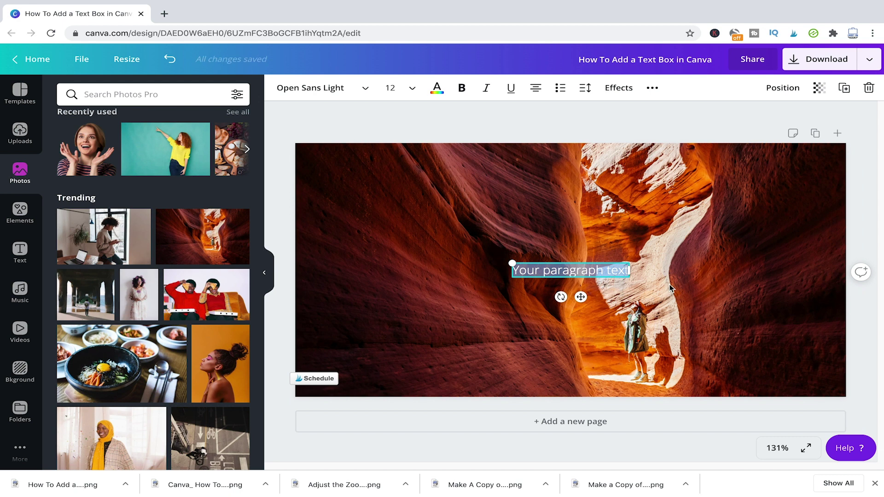
{"action": "left_click_drag", "start_coordinate": [510, 264], "coordinate": [363, 210]}
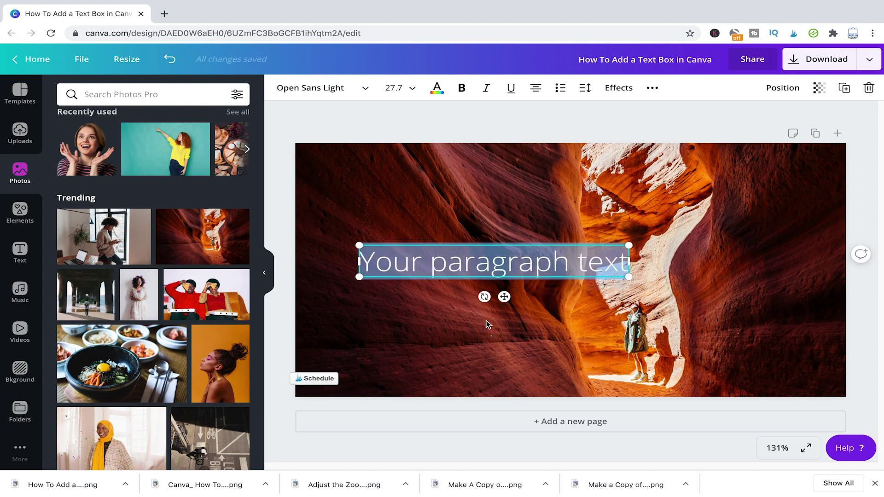
{"action": "mouse_move", "coordinate": [474, 259]}
{"action": "left_mouse_down"}
{"action": "mouse_move", "coordinate": [468, 218]}
{"action": "mouse_move", "coordinate": [434, 200]}
{"action": "left_mouse_up"}
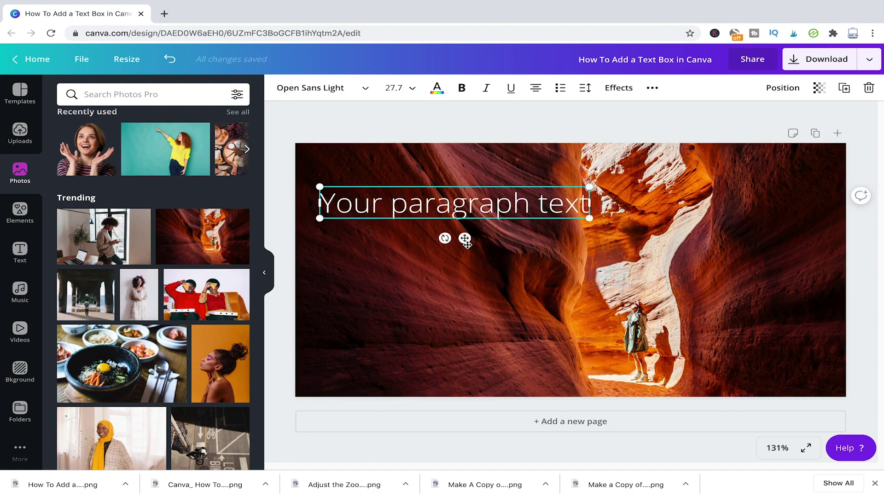
{"action": "left_click", "coordinate": [467, 250]}
{"action": "left_click", "coordinate": [465, 215]}
{"action": "key", "text": "Delete"}
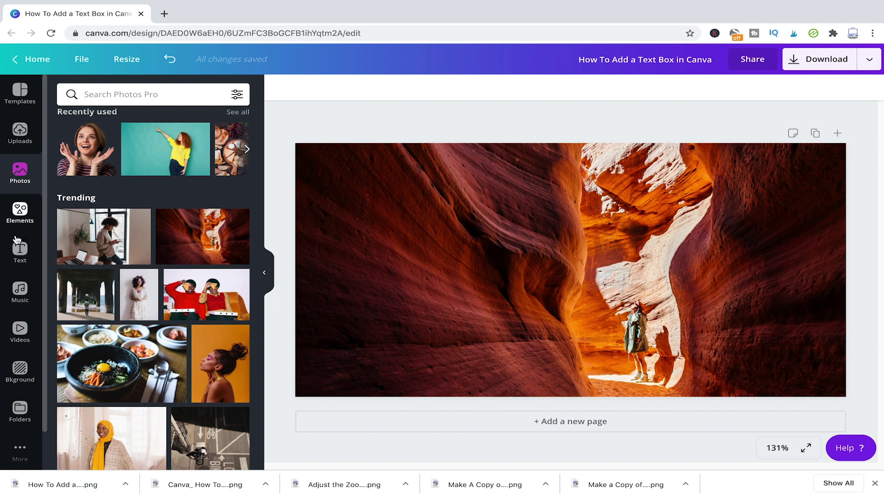
Try an 'Add a heading' text on the canyon photo, then delete it.
{"action": "left_click", "coordinate": [19, 254]}
{"action": "left_click_drag", "start_coordinate": [105, 160], "coordinate": [395, 184]}
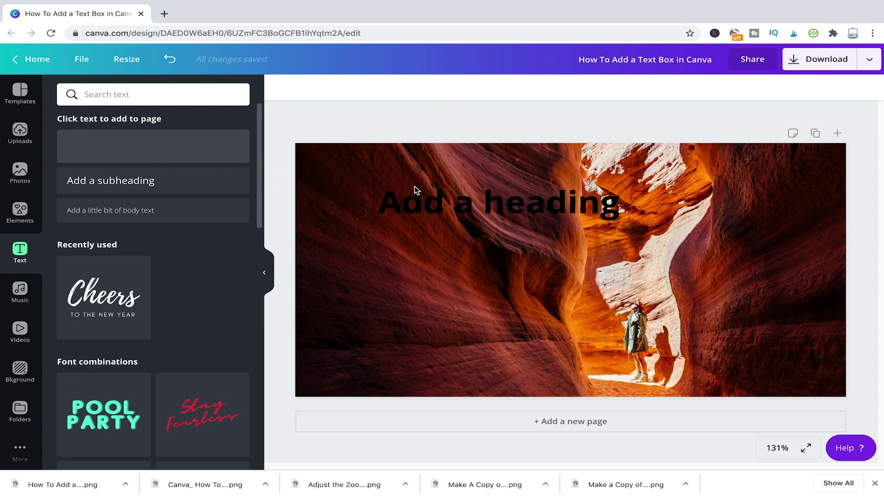
{"action": "left_click_drag", "start_coordinate": [395, 183], "coordinate": [414, 186]}
{"action": "left_click", "coordinate": [540, 242]}
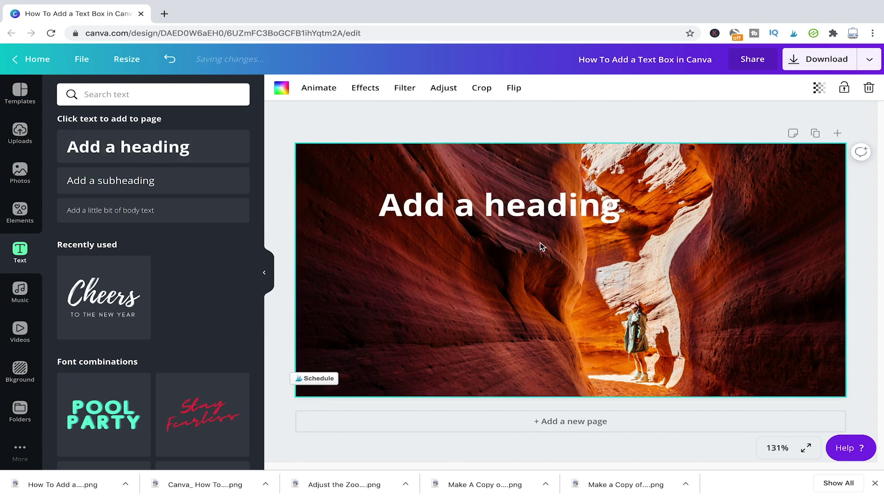
{"action": "left_click", "coordinate": [511, 211]}
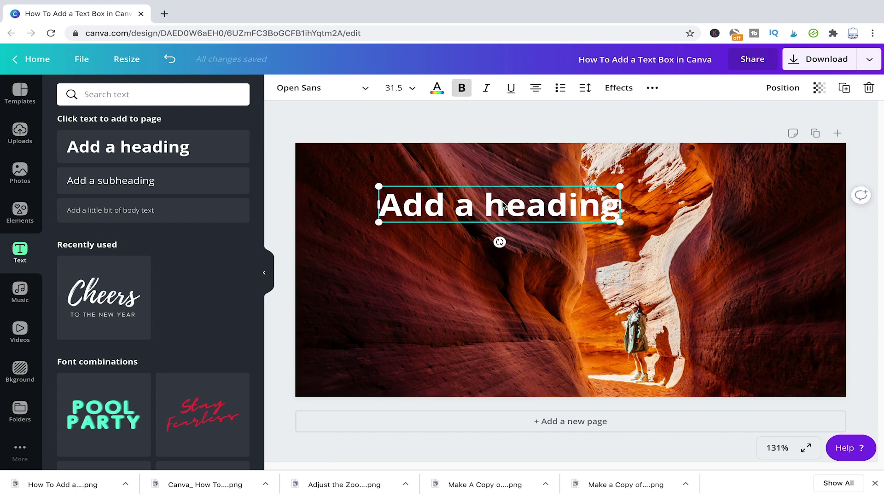
{"action": "left_click", "coordinate": [512, 289]}
{"action": "left_click", "coordinate": [514, 212]}
{"action": "key", "text": "Delete"}
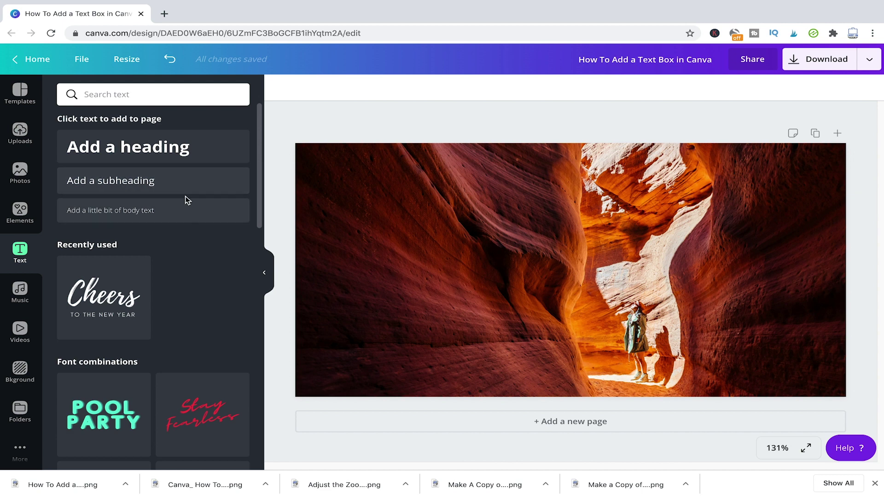
Add a subheading and a body text box to the photo, deleting each.
{"action": "left_click_drag", "start_coordinate": [138, 183], "coordinate": [514, 214]}
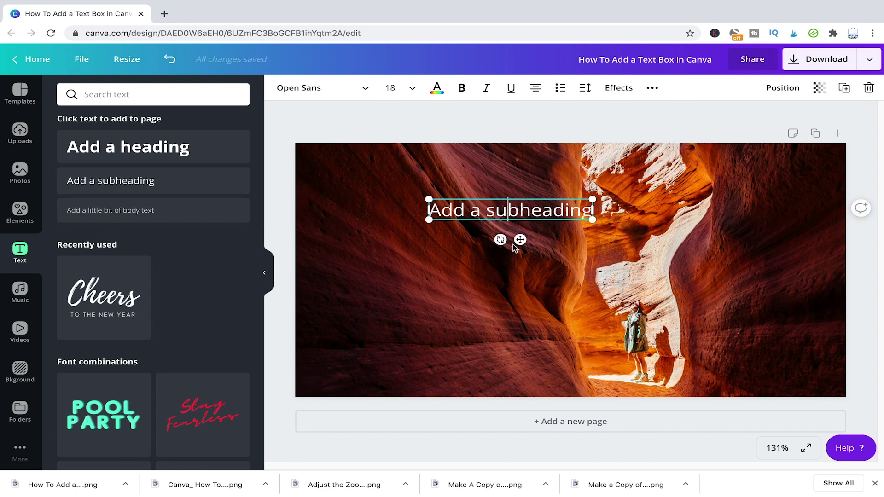
{"action": "key", "text": "Delete"}
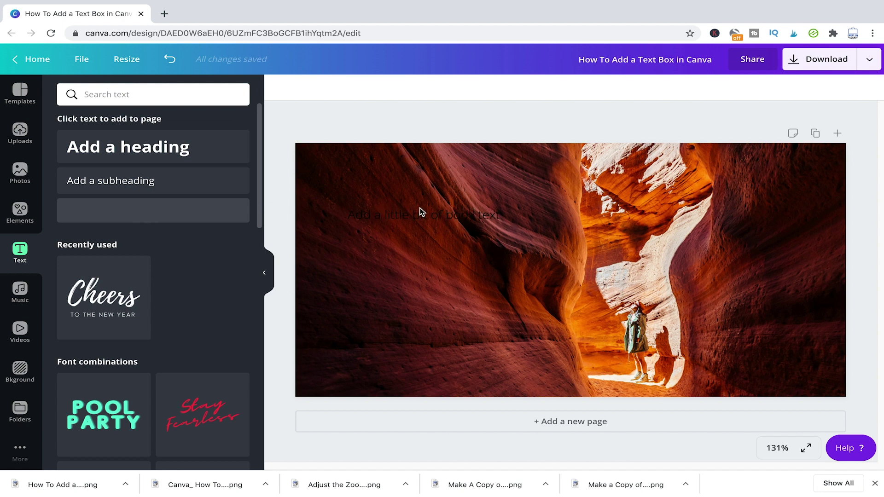
{"action": "left_click_drag", "start_coordinate": [276, 211], "coordinate": [419, 211]}
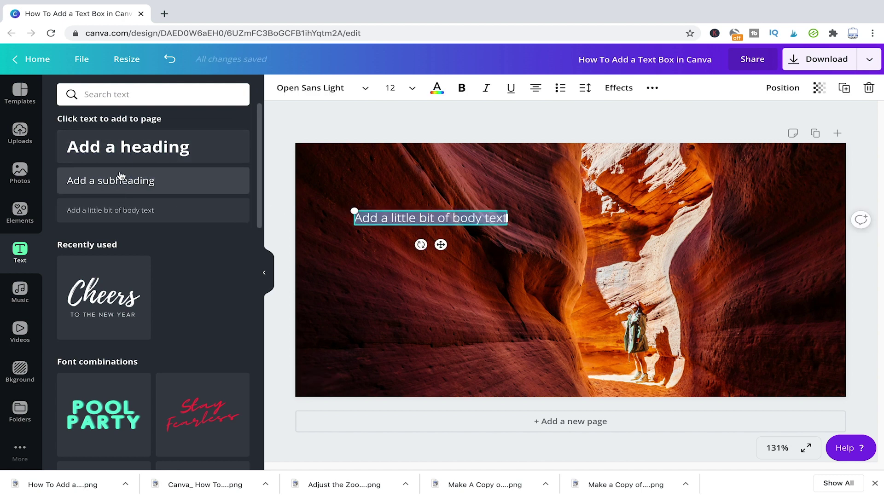
{"action": "left_click", "coordinate": [375, 249]}
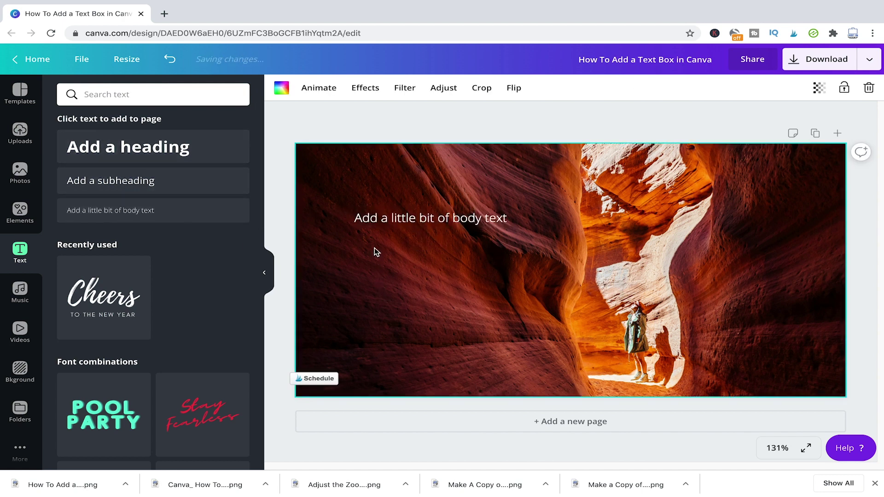
{"action": "left_click", "coordinate": [404, 221]}
{"action": "key", "text": "Delete"}
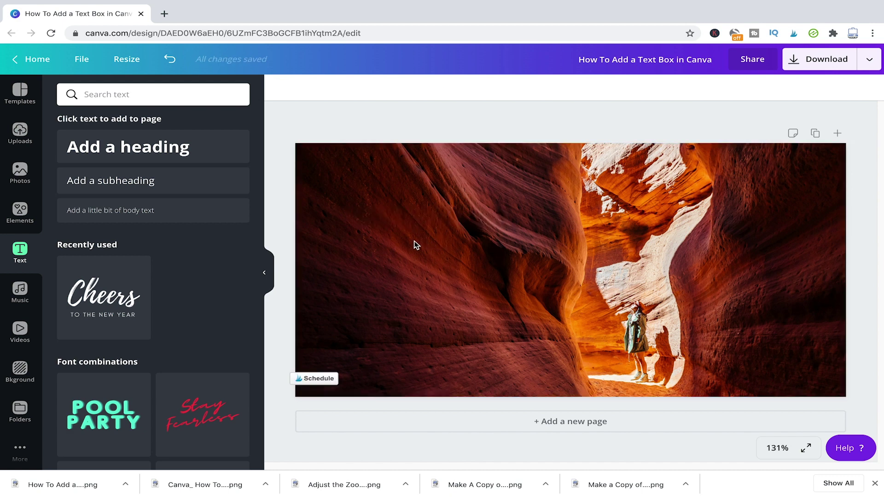
Place a new 'Add a heading' title near the photo's upper left, then show Elements.
{"action": "left_click_drag", "start_coordinate": [214, 155], "coordinate": [398, 192]}
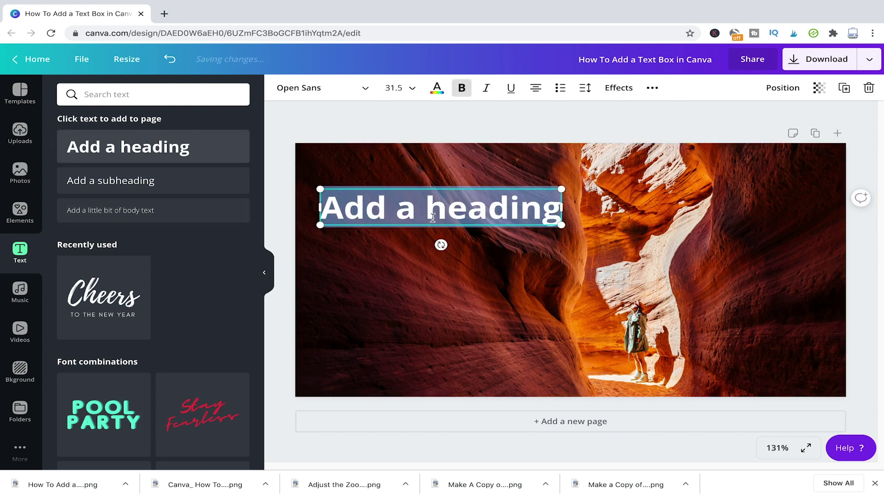
{"action": "left_click", "coordinate": [426, 208]}
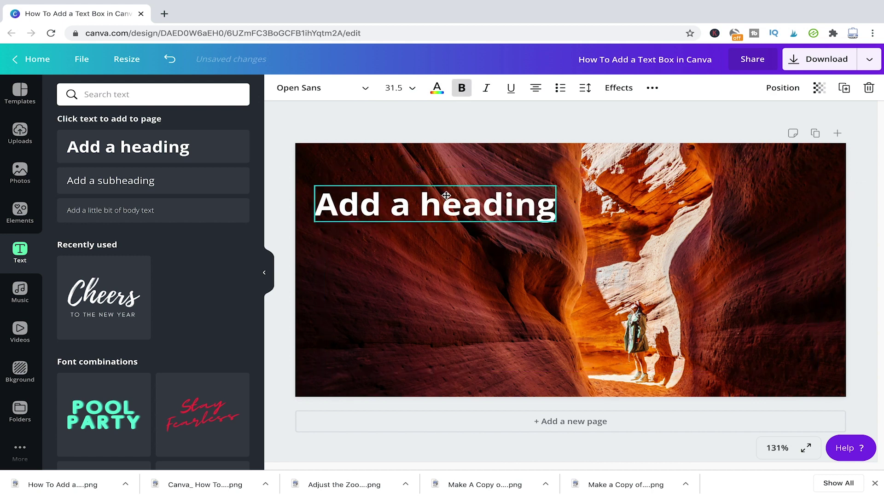
{"action": "mouse_move", "coordinate": [470, 215]}
{"action": "left_mouse_down"}
{"action": "mouse_move", "coordinate": [457, 200]}
{"action": "mouse_move", "coordinate": [432, 209]}
{"action": "left_mouse_up"}
{"action": "left_click", "coordinate": [500, 259]}
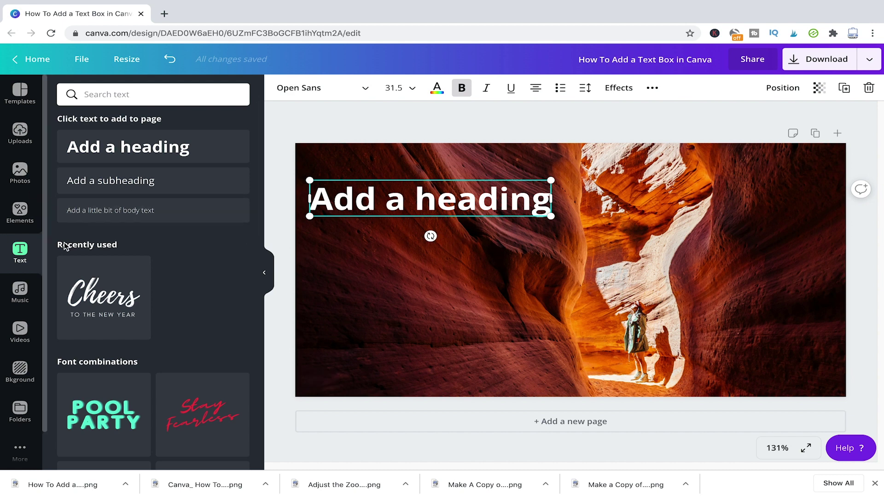
{"action": "left_click", "coordinate": [21, 214]}
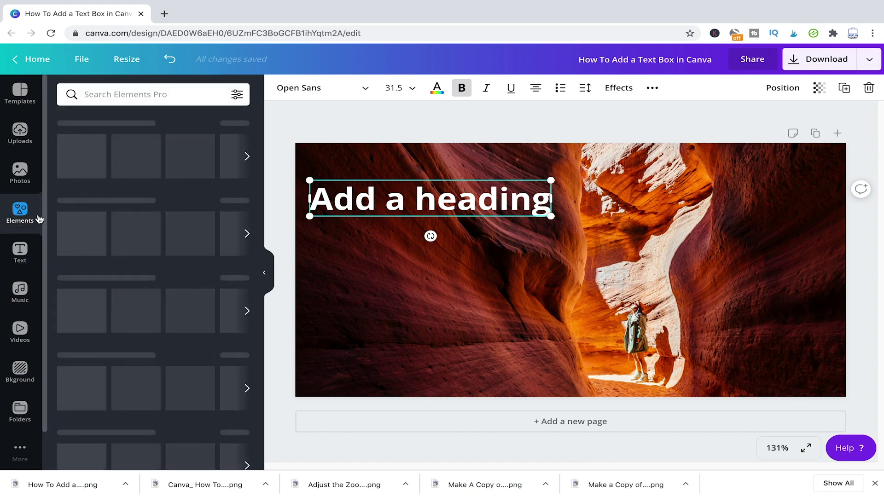
{"action": "scroll", "coordinate": [192, 298], "scroll_direction": "down", "scroll_amount": 2}
{"action": "scroll", "coordinate": [173, 208], "scroll_direction": "up", "scroll_amount": 2}
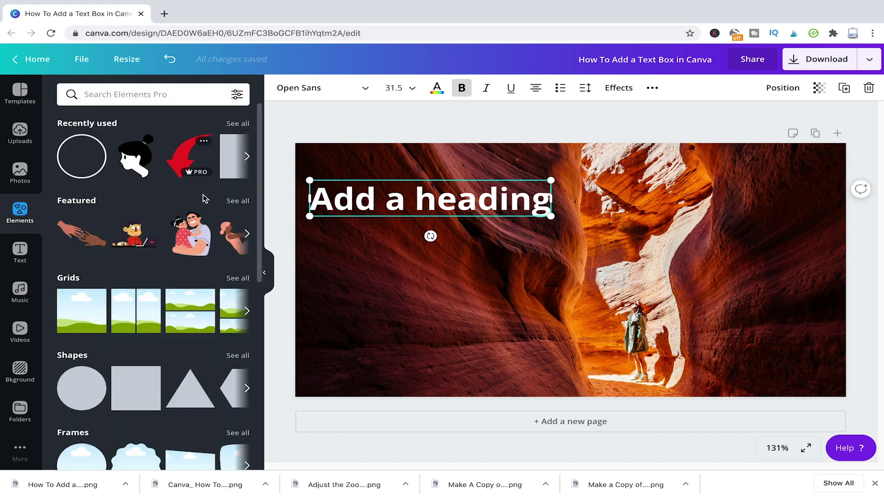
Search Elements for 'rectangle' and shape the result into a wide orange bar behind the heading.
{"action": "left_click", "coordinate": [153, 95]}
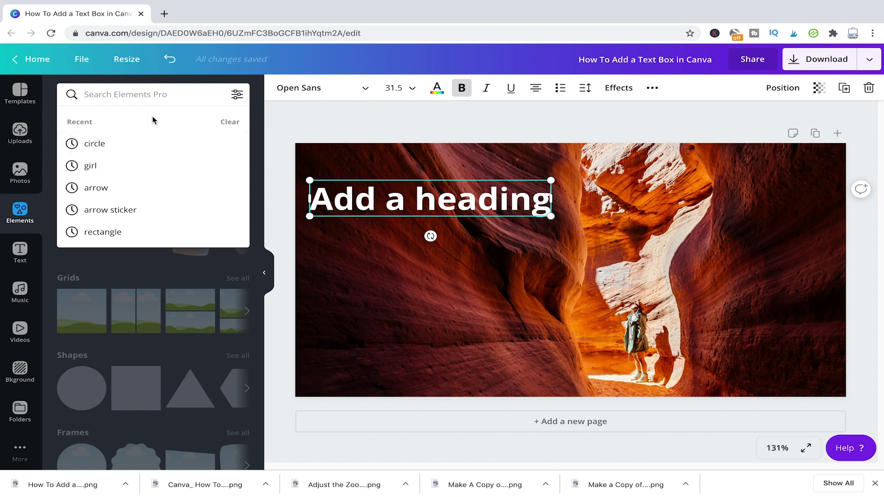
{"action": "type", "text": "rectan"}
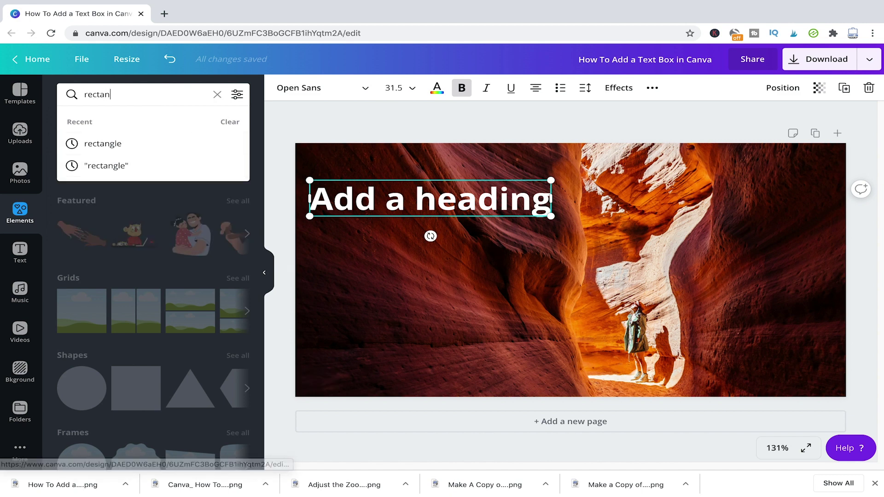
{"action": "type", "text": "gle"}
{"action": "key", "text": "Return"}
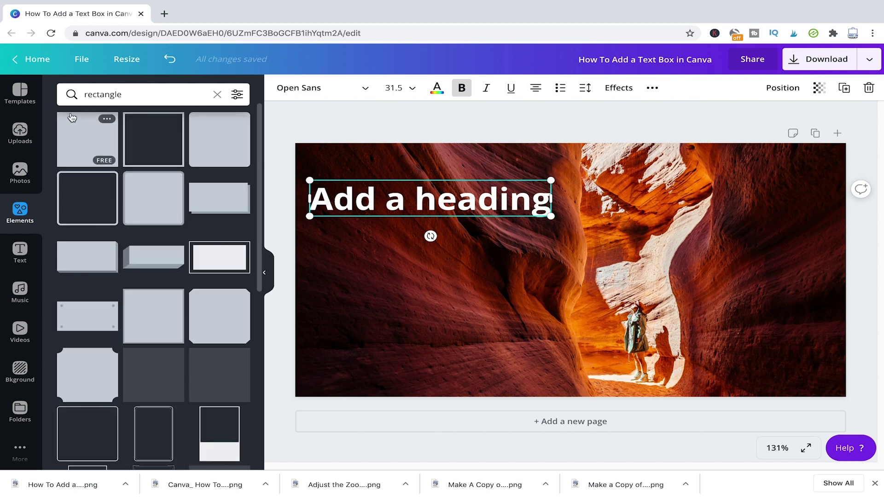
{"action": "mouse_move", "coordinate": [87, 139]}
{"action": "left_mouse_down"}
{"action": "mouse_move", "coordinate": [334, 235]}
{"action": "mouse_move", "coordinate": [331, 227]}
{"action": "left_mouse_up"}
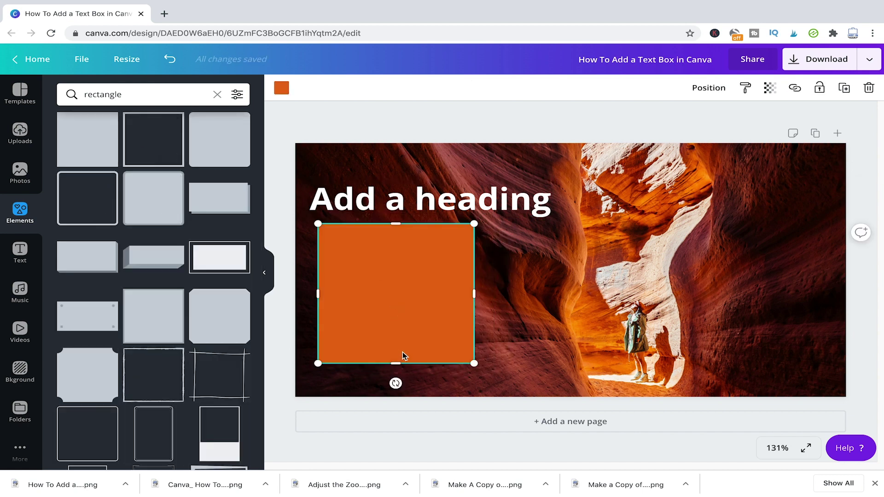
{"action": "mouse_move", "coordinate": [400, 349]}
{"action": "left_mouse_down"}
{"action": "mouse_move", "coordinate": [403, 261]}
{"action": "mouse_move", "coordinate": [421, 209]}
{"action": "left_mouse_up"}
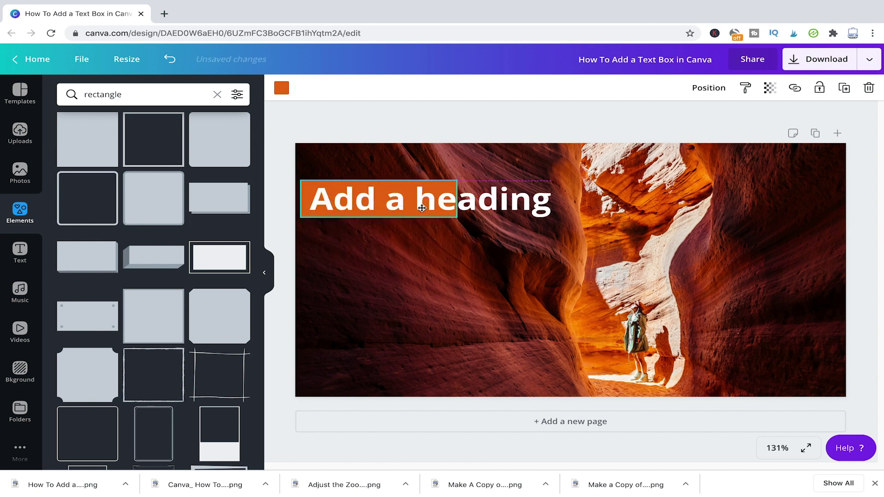
{"action": "left_click_drag", "start_coordinate": [455, 199], "coordinate": [569, 212]}
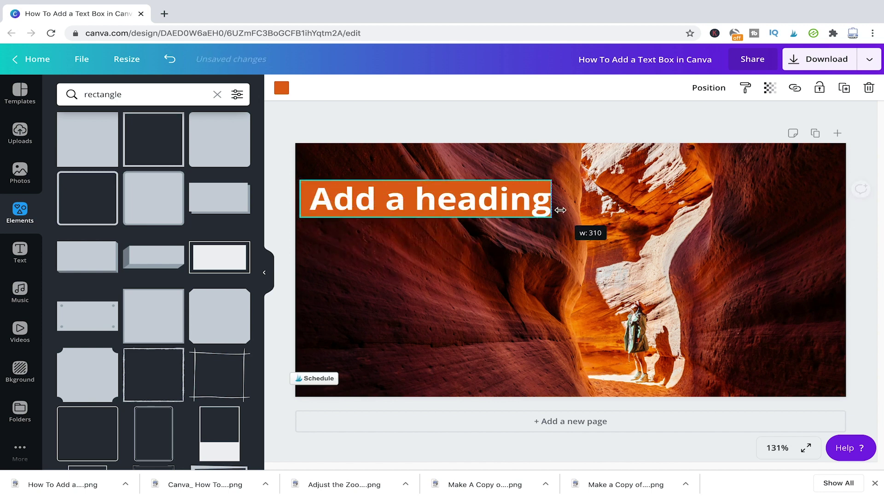
Adjust the orange bar's left edge, top and bottom so it frames the heading.
{"action": "left_click", "coordinate": [483, 204]}
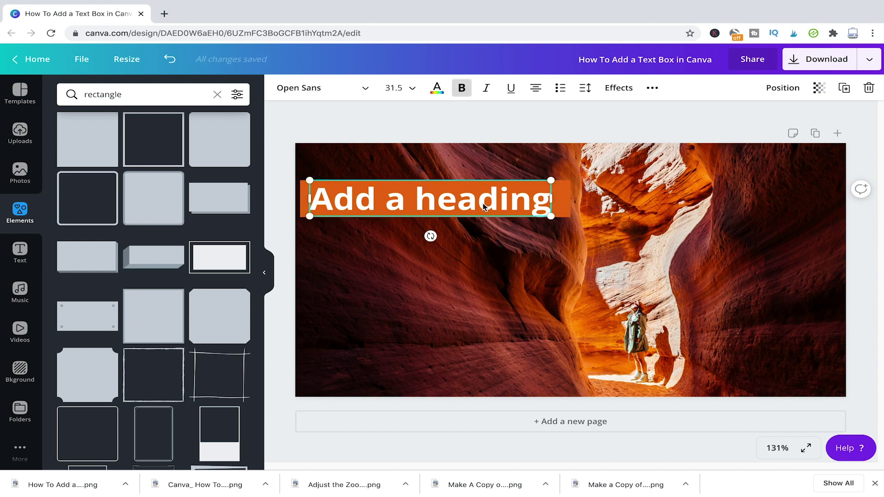
{"action": "left_click", "coordinate": [541, 251]}
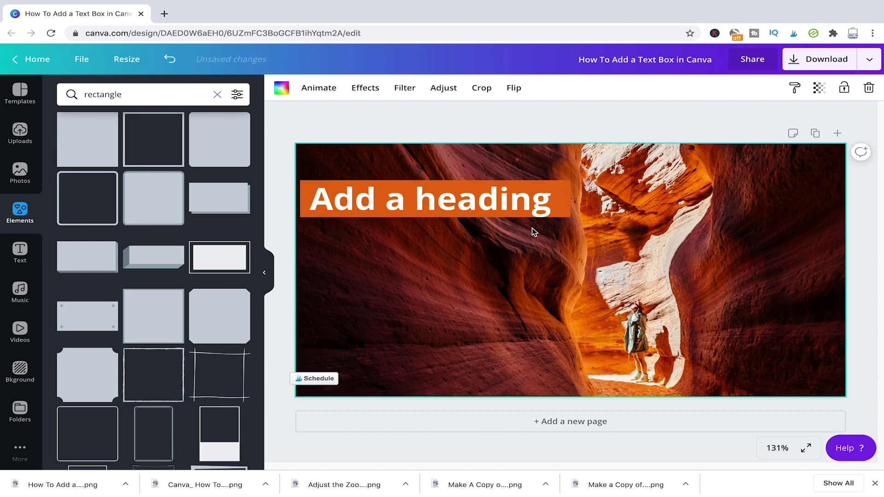
{"action": "left_click", "coordinate": [310, 192]}
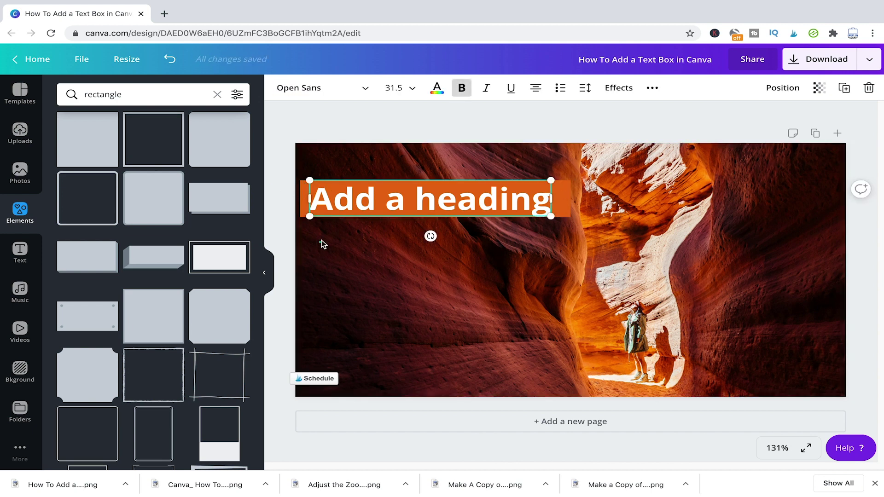
{"action": "left_click", "coordinate": [302, 205]}
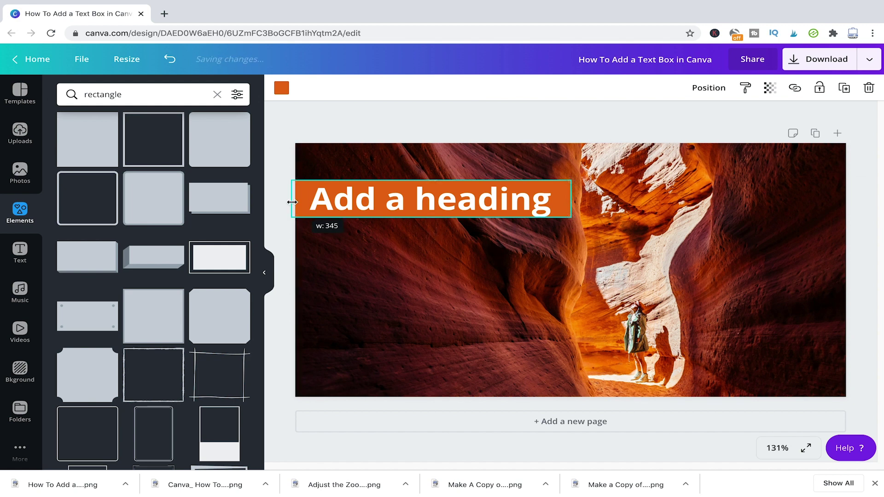
{"action": "left_click_drag", "start_coordinate": [295, 202], "coordinate": [290, 201]}
{"action": "left_click", "coordinate": [455, 290]}
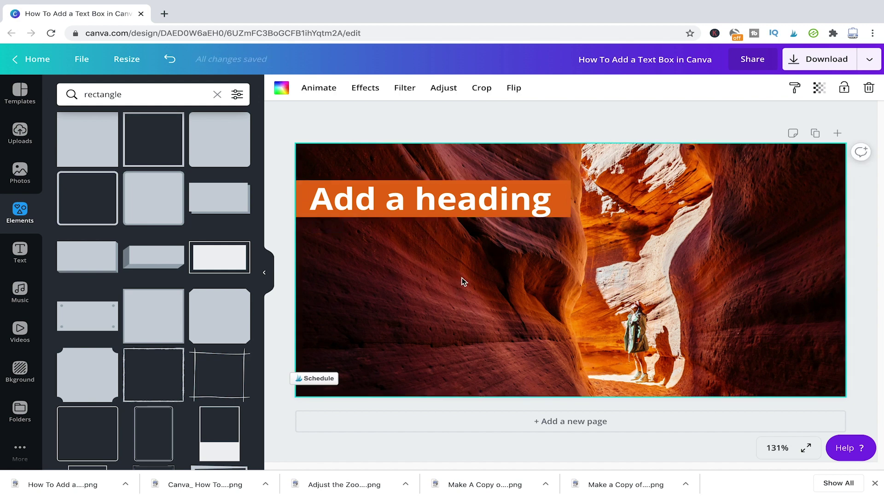
{"action": "left_click", "coordinate": [557, 184]}
{"action": "left_click_drag", "start_coordinate": [431, 217], "coordinate": [435, 222]}
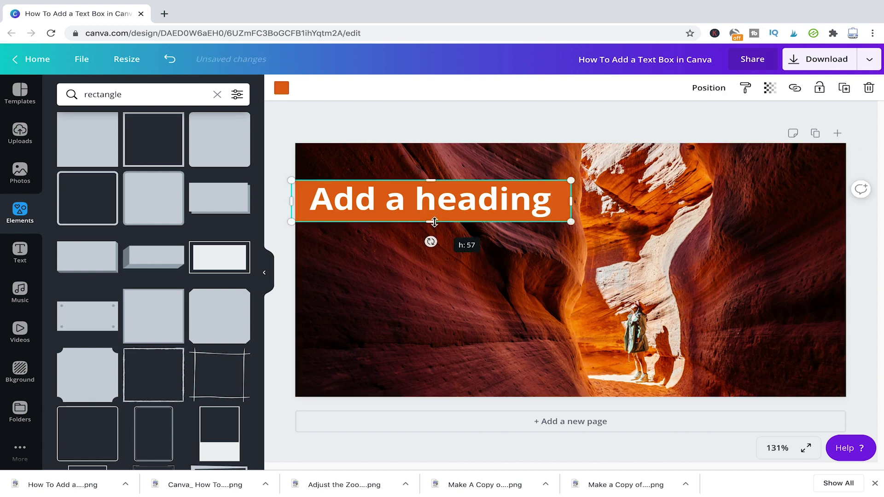
{"action": "left_click_drag", "start_coordinate": [431, 179], "coordinate": [433, 178]}
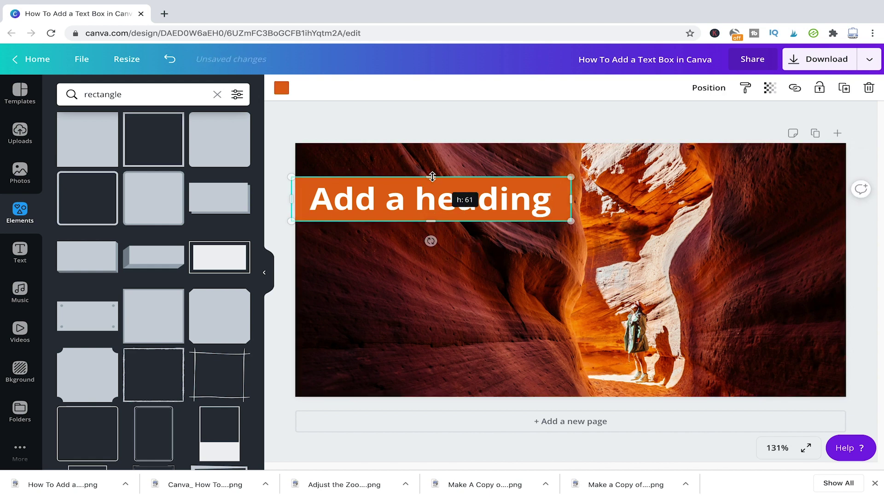
{"action": "left_click", "coordinate": [461, 271]}
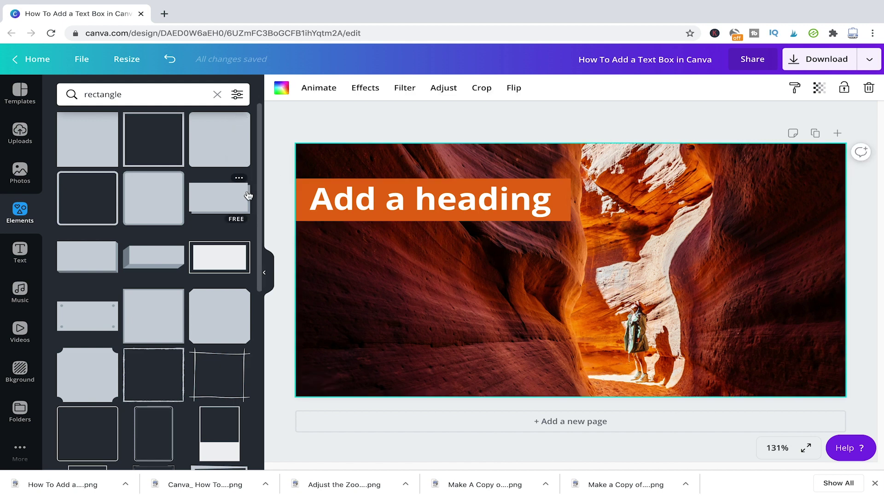
{"action": "mouse_move", "coordinate": [219, 199]}
{"action": "scroll", "coordinate": [171, 336], "scroll_direction": "down", "scroll_amount": 2}
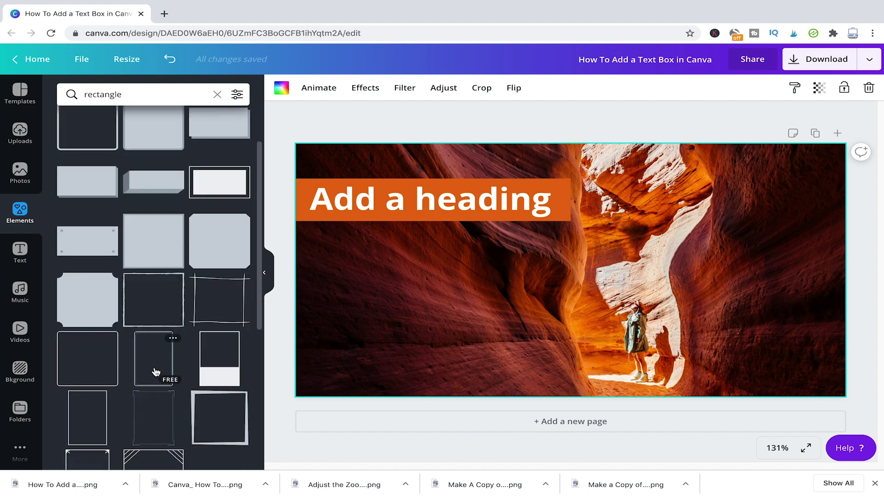
{"action": "scroll", "coordinate": [165, 387], "scroll_direction": "down", "scroll_amount": 3}
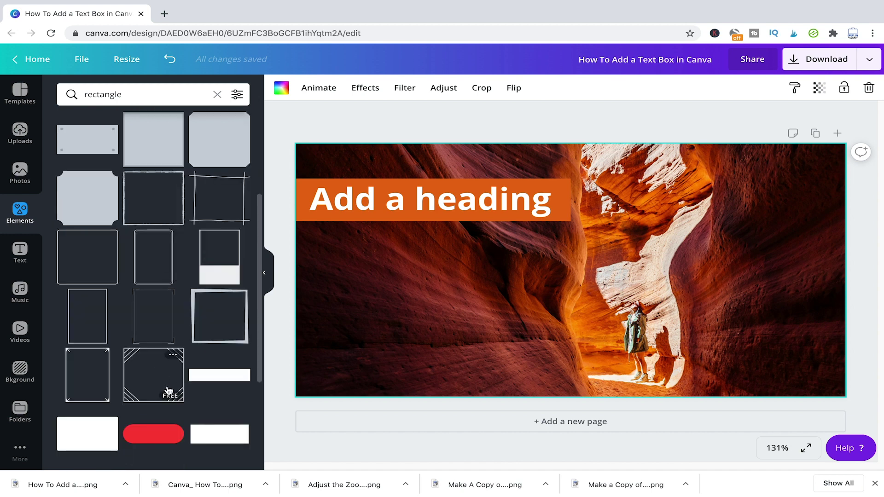
{"action": "scroll", "coordinate": [124, 400], "scroll_direction": "down", "scroll_amount": 2}
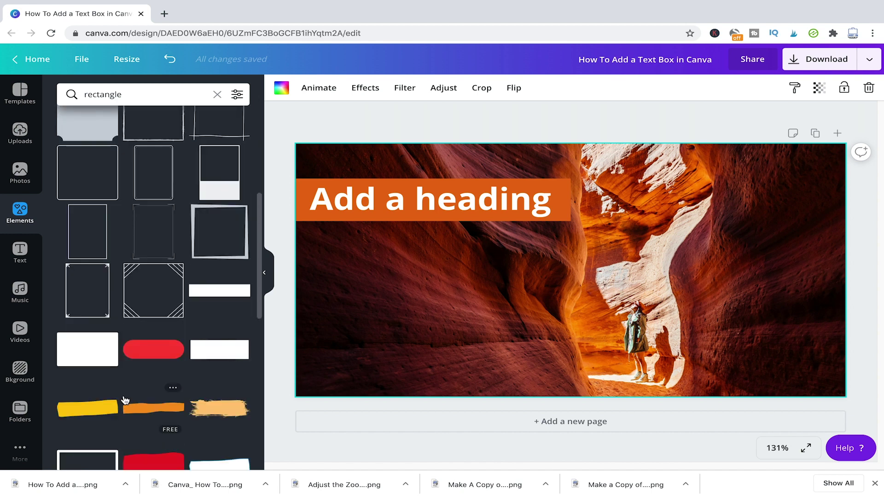
{"action": "scroll", "coordinate": [173, 414], "scroll_direction": "down", "scroll_amount": 1}
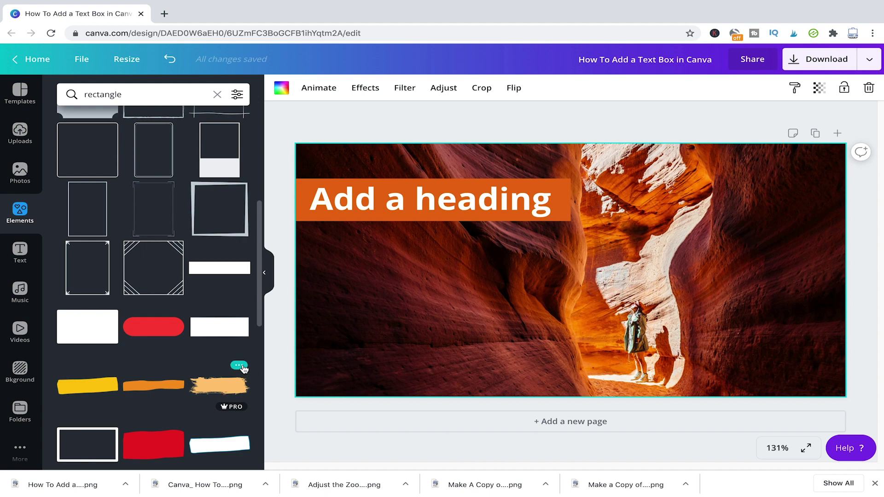
{"action": "left_click", "coordinate": [238, 366]}
Add a peach brushstroke over the heading, enlarge it, and recolour it dark.
{"action": "left_click", "coordinate": [242, 369]}
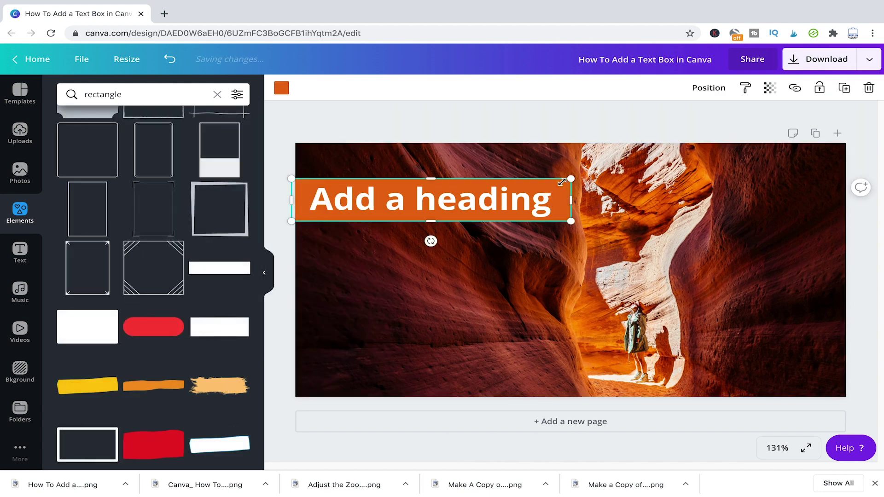
{"action": "mouse_move", "coordinate": [221, 386]}
{"action": "left_mouse_down"}
{"action": "mouse_move", "coordinate": [355, 218]}
{"action": "mouse_move", "coordinate": [345, 196]}
{"action": "left_mouse_up"}
{"action": "left_click_drag", "start_coordinate": [507, 234], "coordinate": [586, 248]}
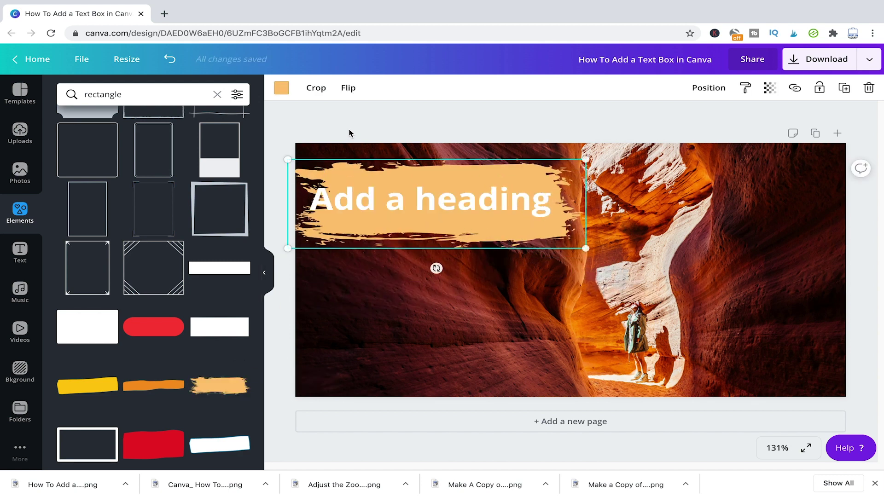
{"action": "left_click", "coordinate": [281, 88]}
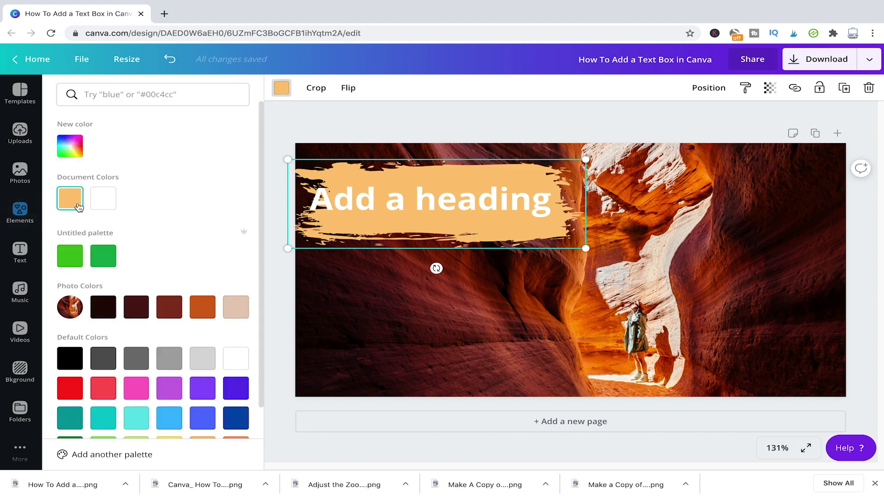
{"action": "left_click", "coordinate": [103, 306]}
{"action": "left_click", "coordinate": [455, 332]}
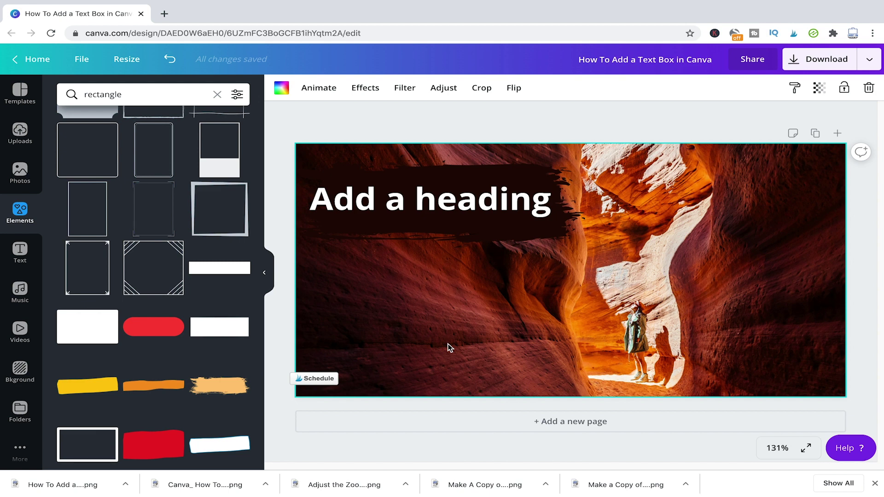
Delete the dark brushstroke and the 'Add a heading' text box.
{"action": "left_click", "coordinate": [431, 235]}
{"action": "key", "text": "Delete"}
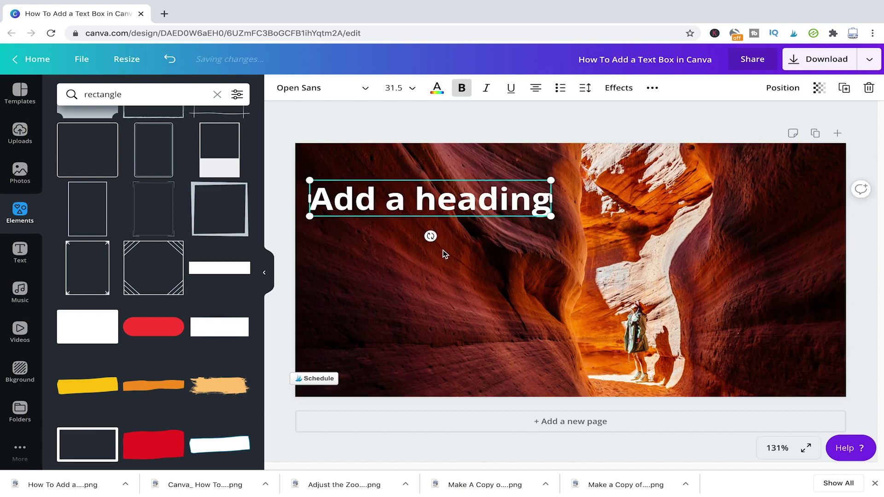
{"action": "left_click", "coordinate": [459, 229]}
{"action": "left_click", "coordinate": [474, 209]}
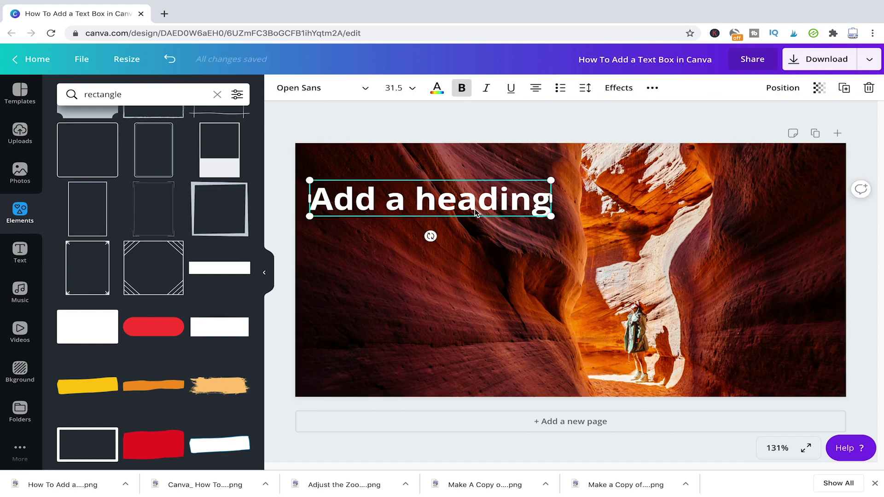
{"action": "key", "text": "Delete"}
{"action": "left_click", "coordinate": [474, 229]}
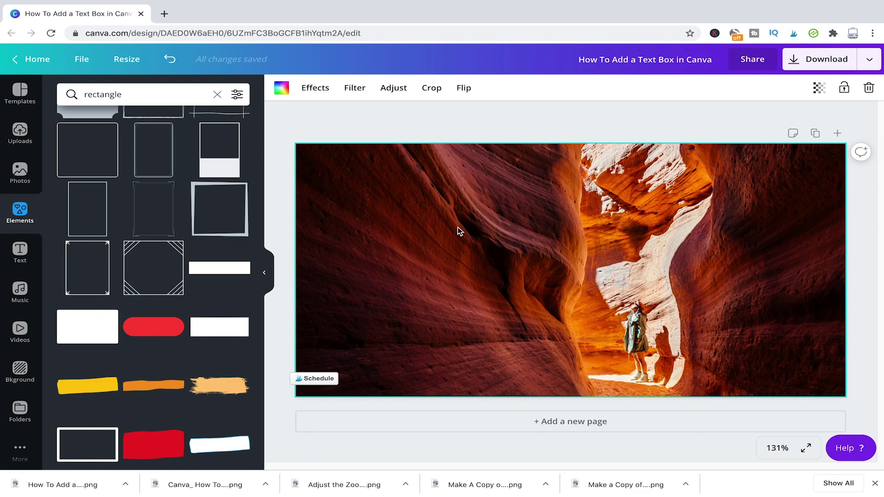
Add a second canyon page, open Templates, and check the 680 × 350 px size under Resize.
{"action": "left_click", "coordinate": [587, 422]}
{"action": "scroll", "coordinate": [577, 267], "scroll_direction": "up", "scroll_amount": 4}
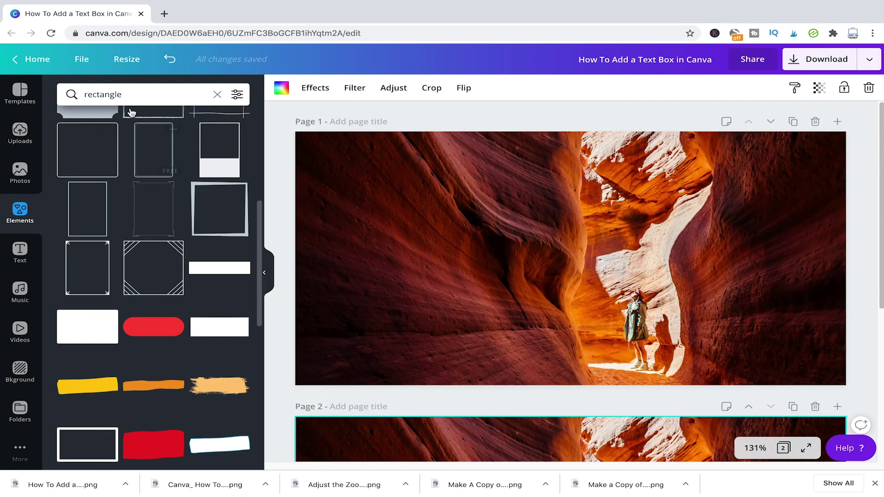
{"action": "left_click", "coordinate": [20, 93]}
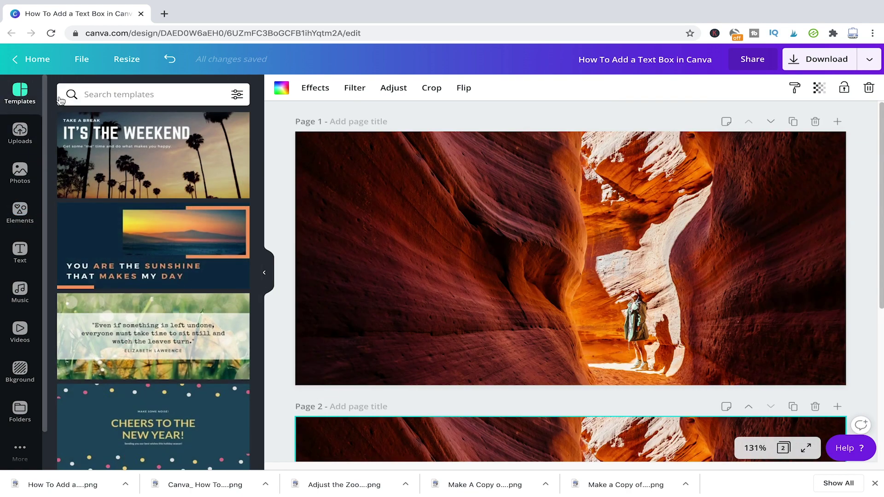
{"action": "scroll", "coordinate": [195, 238], "scroll_direction": "down", "scroll_amount": 2}
{"action": "scroll", "coordinate": [195, 237], "scroll_direction": "down", "scroll_amount": 2}
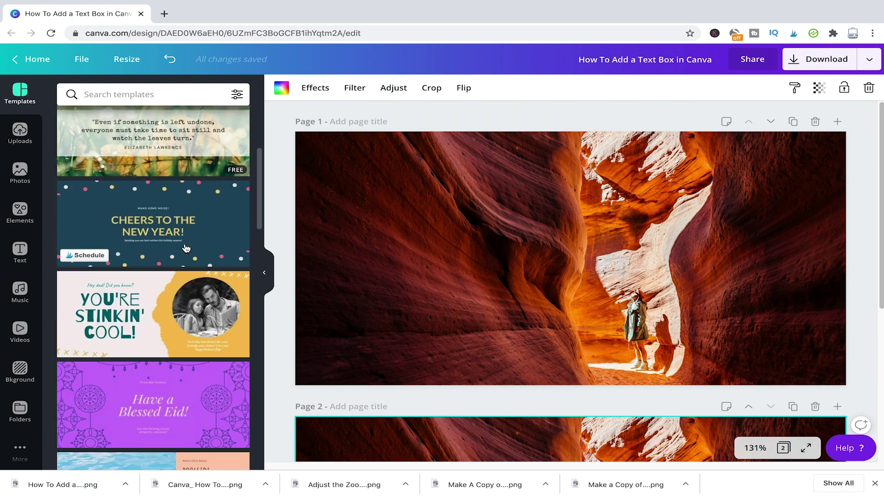
{"action": "scroll", "coordinate": [187, 290], "scroll_direction": "down", "scroll_amount": 4}
{"action": "scroll", "coordinate": [182, 327], "scroll_direction": "up", "scroll_amount": 4}
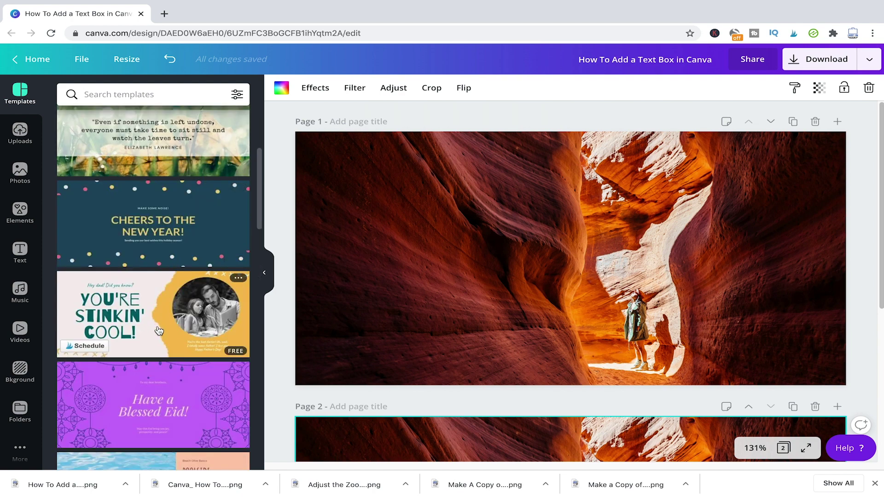
{"action": "scroll", "coordinate": [165, 331], "scroll_direction": "up", "scroll_amount": 3}
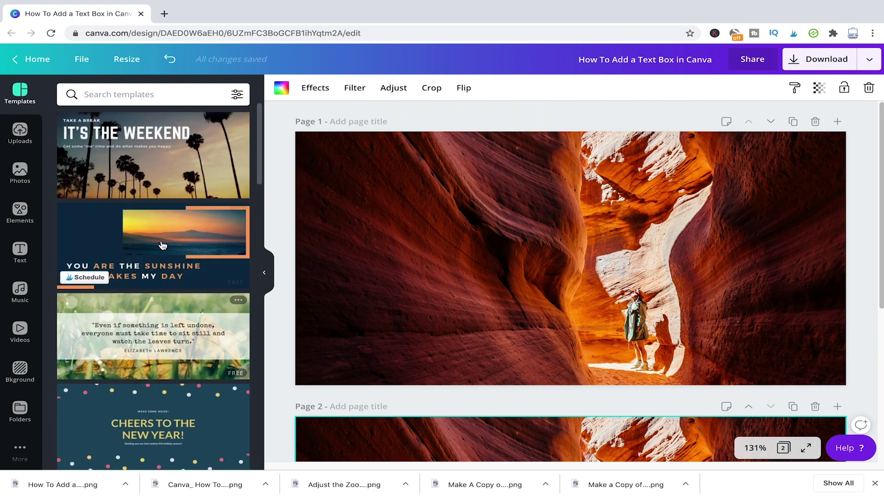
{"action": "scroll", "coordinate": [165, 243], "scroll_direction": "down", "scroll_amount": 1}
{"action": "scroll", "coordinate": [164, 243], "scroll_direction": "up", "scroll_amount": 1}
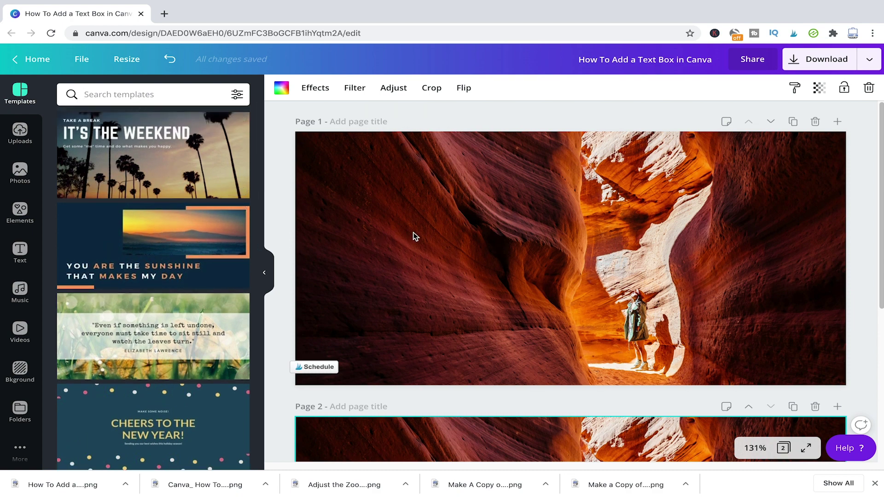
{"action": "mouse_move", "coordinate": [570, 258]}
{"action": "left_click", "coordinate": [127, 60]}
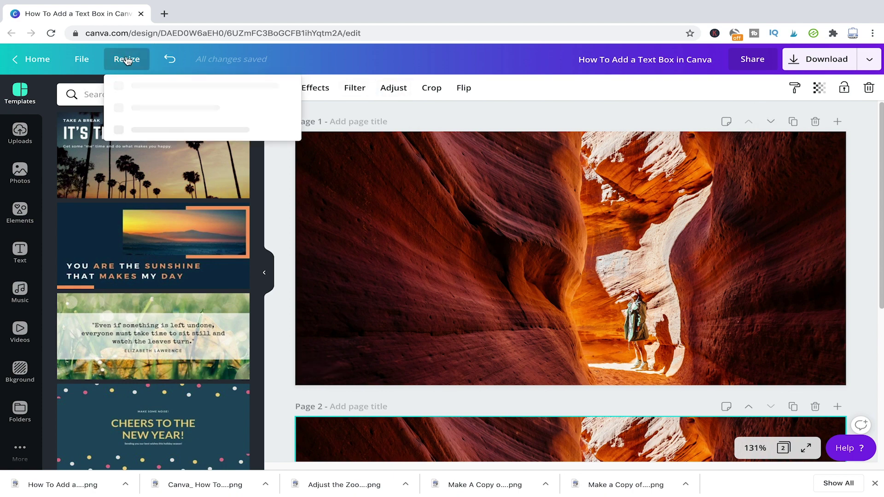
{"action": "left_click", "coordinate": [412, 194]}
{"action": "left_click", "coordinate": [128, 65]}
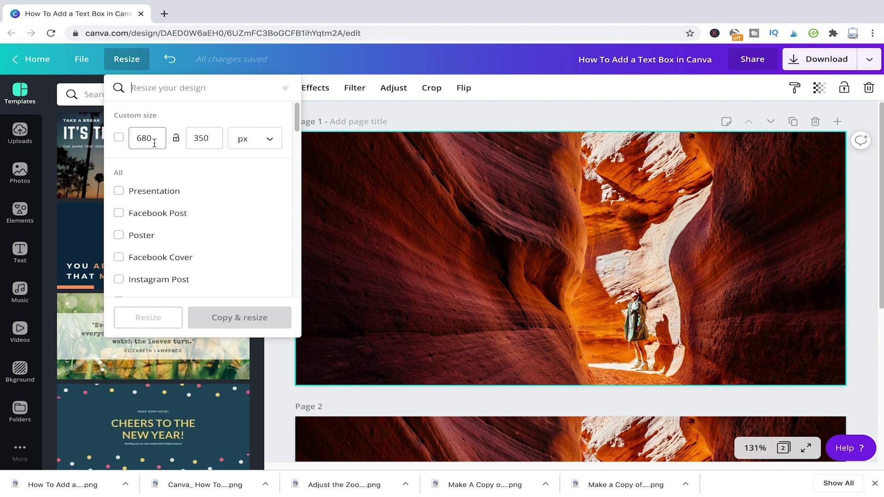
{"action": "left_click", "coordinate": [456, 214]}
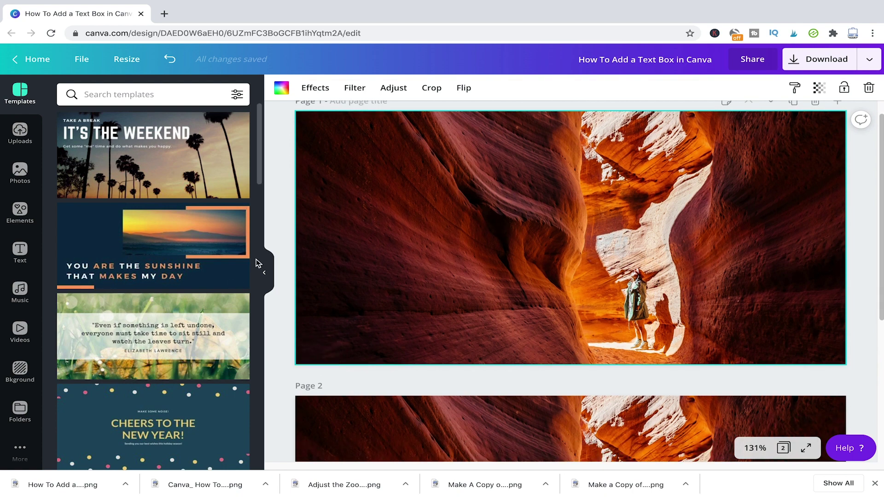
{"action": "scroll", "coordinate": [256, 259], "scroll_direction": "down", "scroll_amount": 2}
{"action": "scroll", "coordinate": [132, 160], "scroll_direction": "down", "scroll_amount": 3}
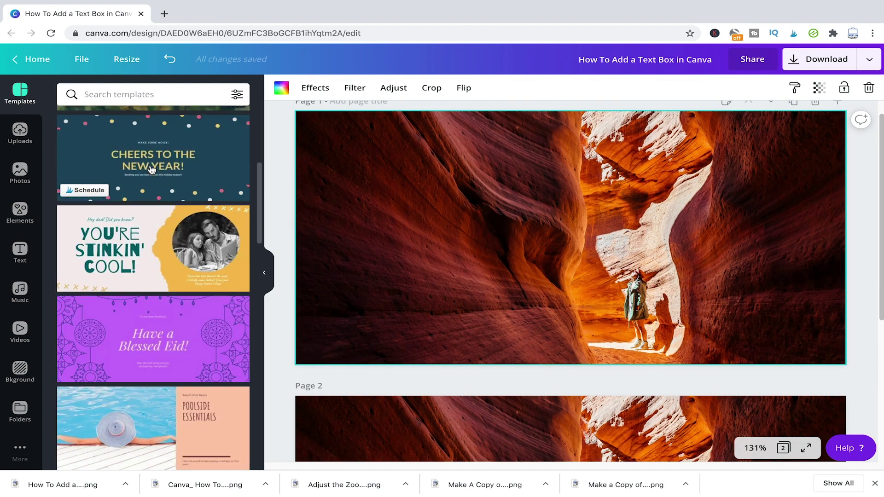
{"action": "scroll", "coordinate": [149, 208], "scroll_direction": "down", "scroll_amount": 1}
{"action": "scroll", "coordinate": [154, 233], "scroll_direction": "down", "scroll_amount": 2}
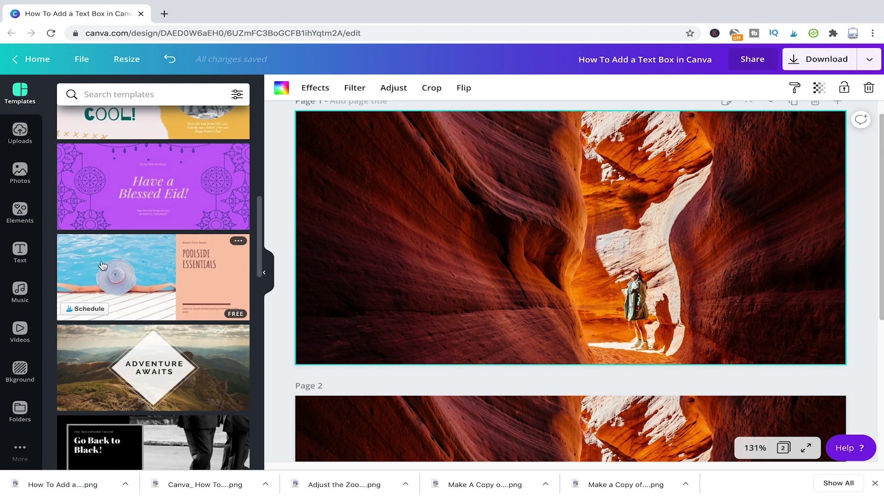
{"action": "scroll", "coordinate": [135, 282], "scroll_direction": "down", "scroll_amount": 1}
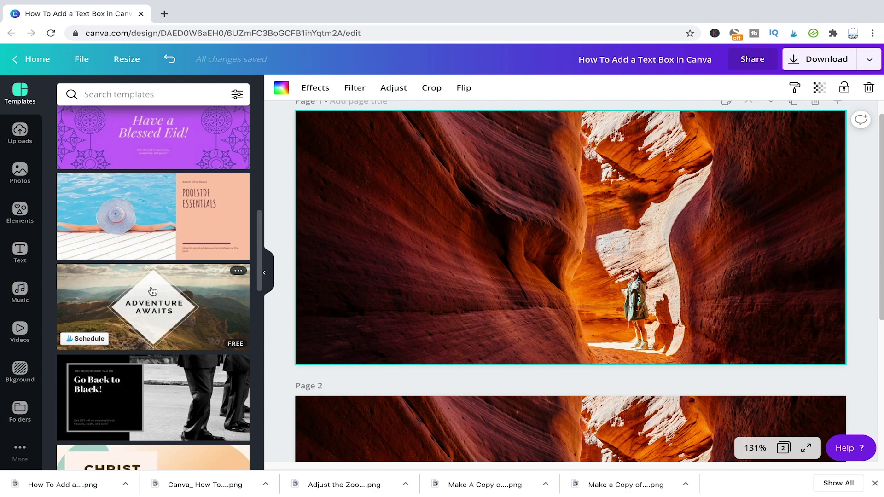
{"action": "scroll", "coordinate": [355, 264], "scroll_direction": "down", "scroll_amount": 1}
{"action": "scroll", "coordinate": [441, 264], "scroll_direction": "down", "scroll_amount": 2}
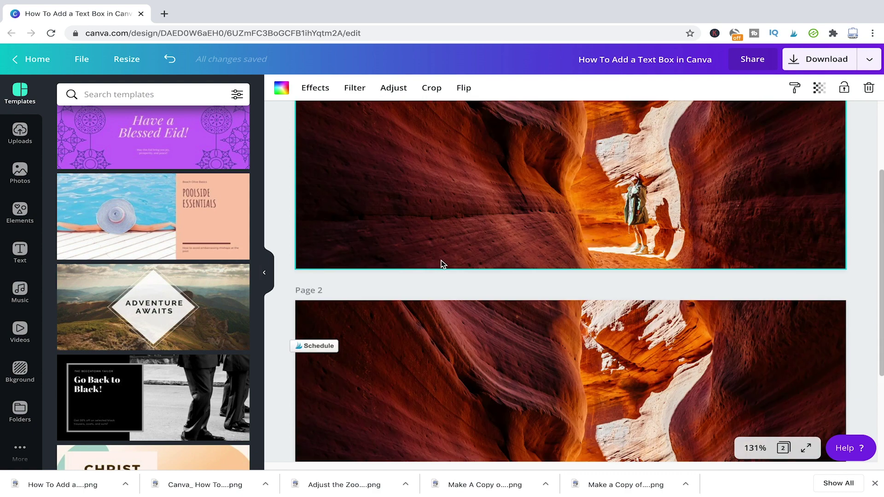
Drop the Adventure Awaits template onto page 2 and toggle the lock on its mountain photo.
{"action": "left_click_drag", "start_coordinate": [114, 290], "coordinate": [389, 336]}
{"action": "scroll", "coordinate": [480, 327], "scroll_direction": "down", "scroll_amount": 2}
{"action": "scroll", "coordinate": [387, 334], "scroll_direction": "down", "scroll_amount": 1}
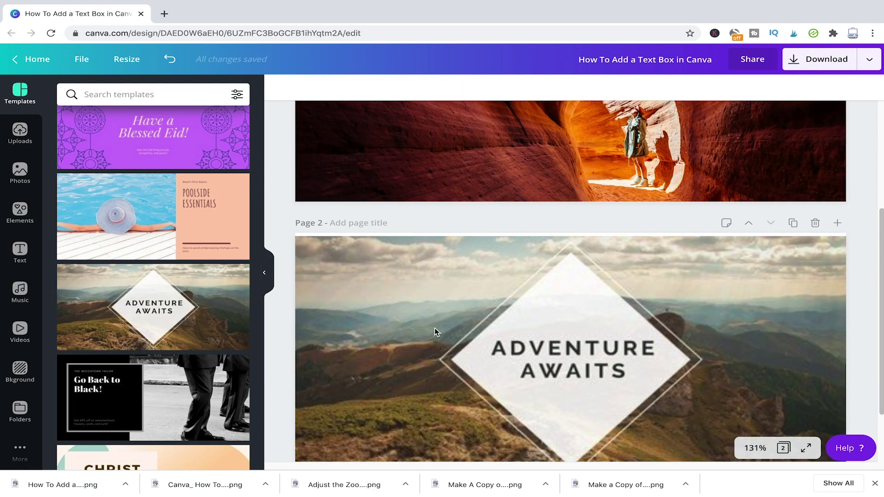
{"action": "left_click", "coordinate": [414, 312]}
{"action": "scroll", "coordinate": [419, 304], "scroll_direction": "down", "scroll_amount": 1}
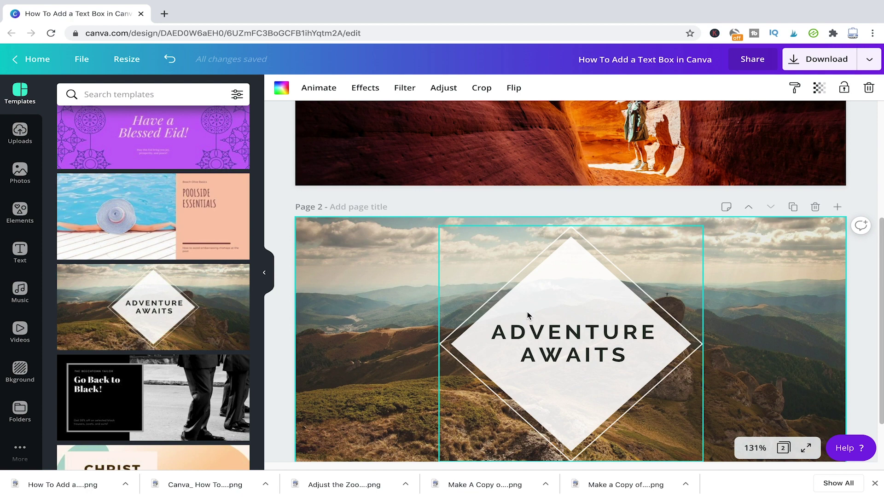
{"action": "scroll", "coordinate": [528, 311], "scroll_direction": "up", "scroll_amount": 1}
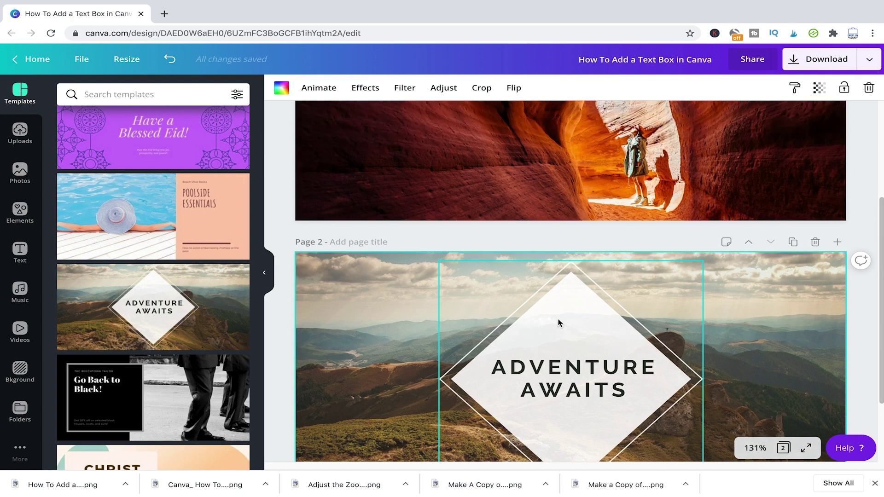
{"action": "scroll", "coordinate": [633, 311], "scroll_direction": "up", "scroll_amount": 2}
{"action": "scroll", "coordinate": [629, 190], "scroll_direction": "up", "scroll_amount": 3}
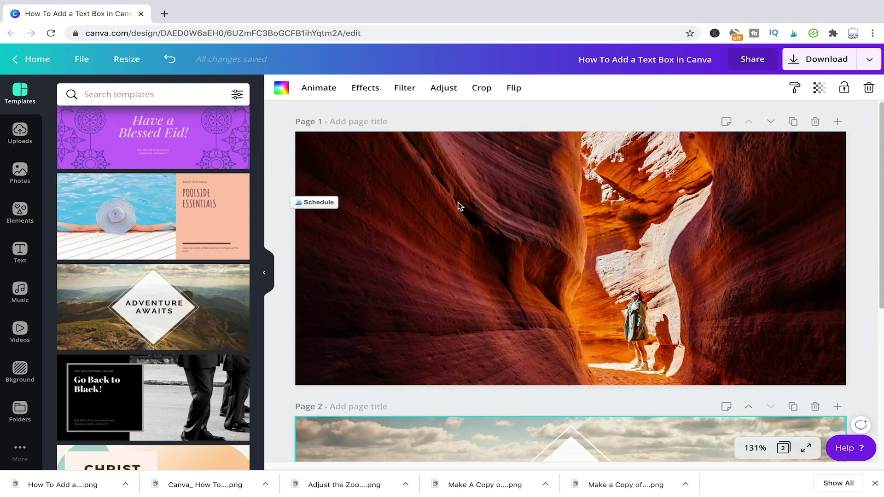
{"action": "scroll", "coordinate": [488, 216], "scroll_direction": "down", "scroll_amount": 3}
{"action": "scroll", "coordinate": [490, 211], "scroll_direction": "down", "scroll_amount": 3}
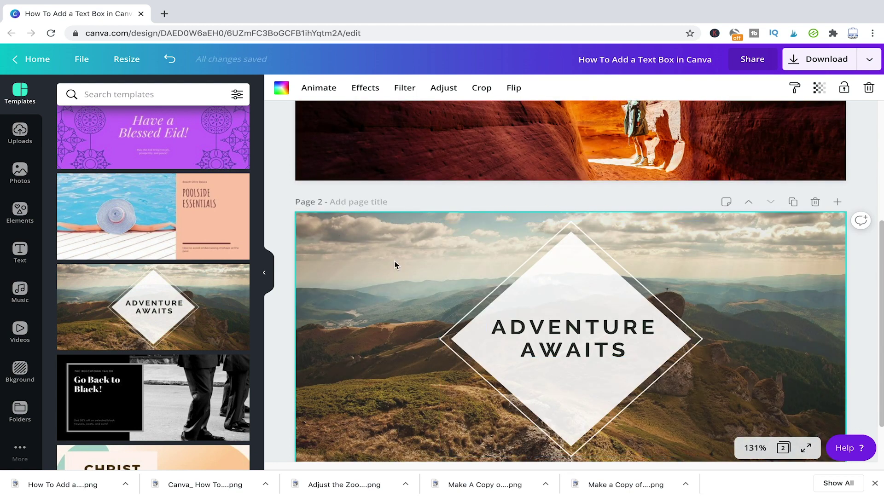
{"action": "left_click", "coordinate": [845, 90]}
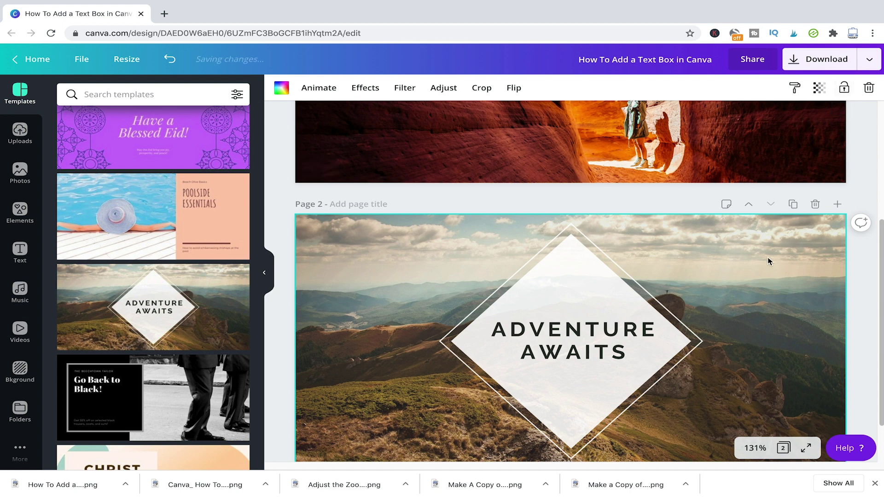
Lock page 2's photo, move the diamond group onto page 1, and retype it 'AWESOME TEXT BOX'.
{"action": "left_click", "coordinate": [843, 89]}
{"action": "scroll", "coordinate": [789, 256], "scroll_direction": "down", "scroll_amount": 1}
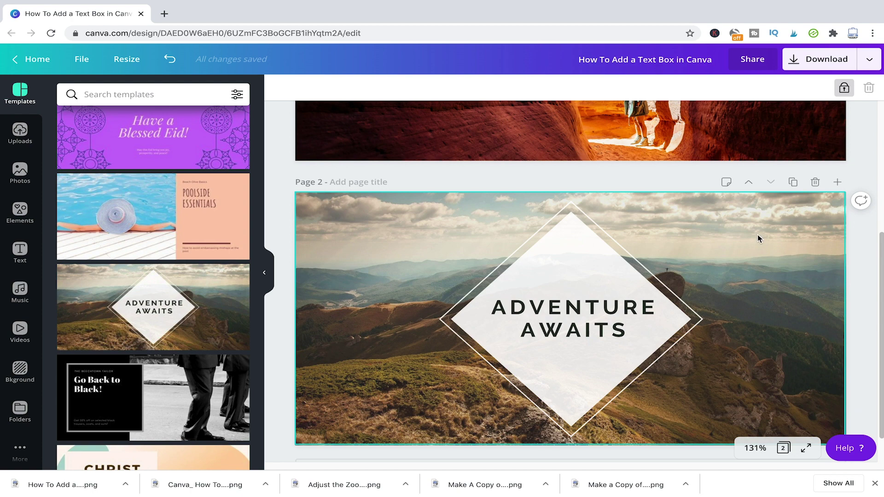
{"action": "left_click", "coordinate": [568, 373]}
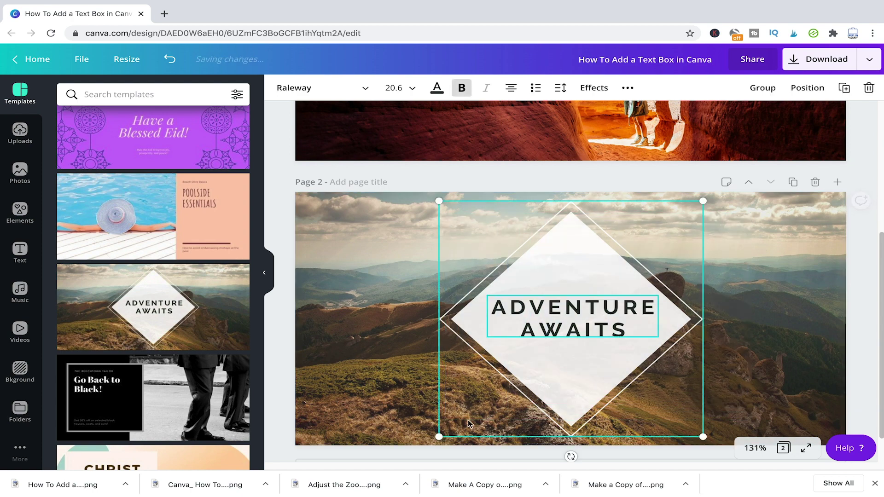
{"action": "scroll", "coordinate": [568, 372], "scroll_direction": "up", "scroll_amount": 3}
{"action": "scroll", "coordinate": [567, 373], "scroll_direction": "up", "scroll_amount": 1}
{"action": "scroll", "coordinate": [570, 377], "scroll_direction": "up", "scroll_amount": 3}
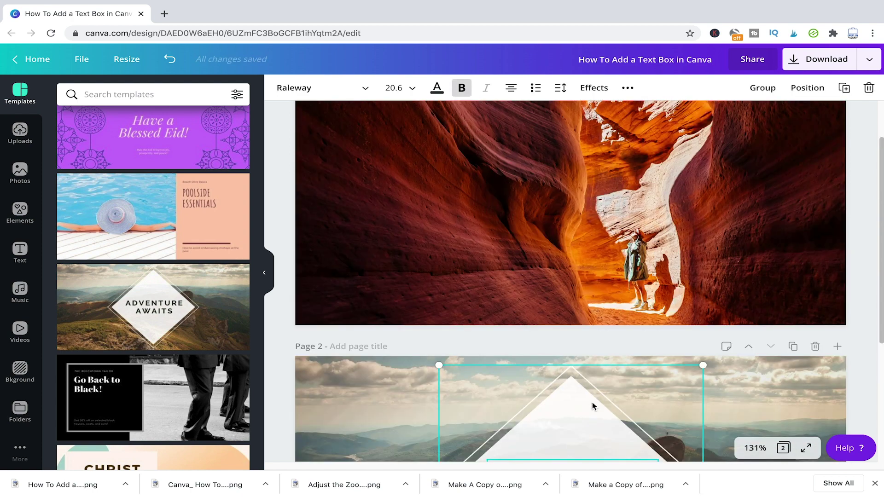
{"action": "left_click_drag", "start_coordinate": [570, 377], "coordinate": [490, 142]}
{"action": "scroll", "coordinate": [491, 214], "scroll_direction": "up", "scroll_amount": 2}
{"action": "left_click_drag", "start_coordinate": [490, 214], "coordinate": [456, 180]}
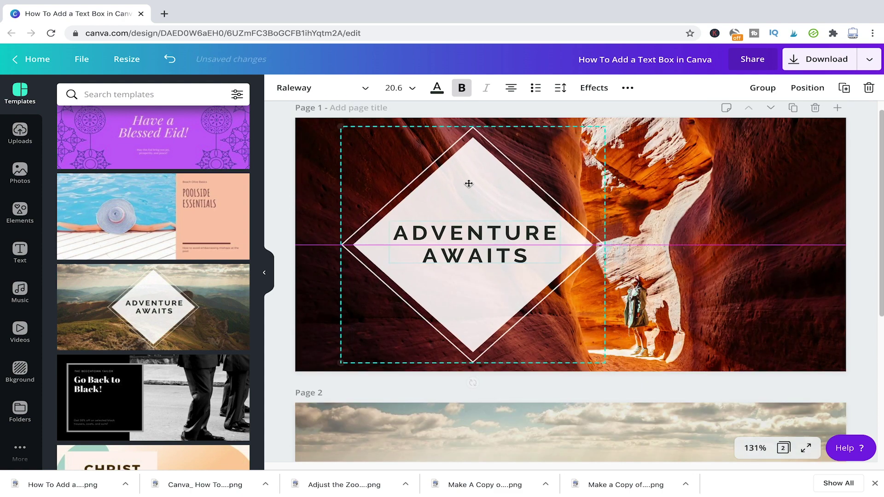
{"action": "scroll", "coordinate": [497, 280], "scroll_direction": "up", "scroll_amount": 1}
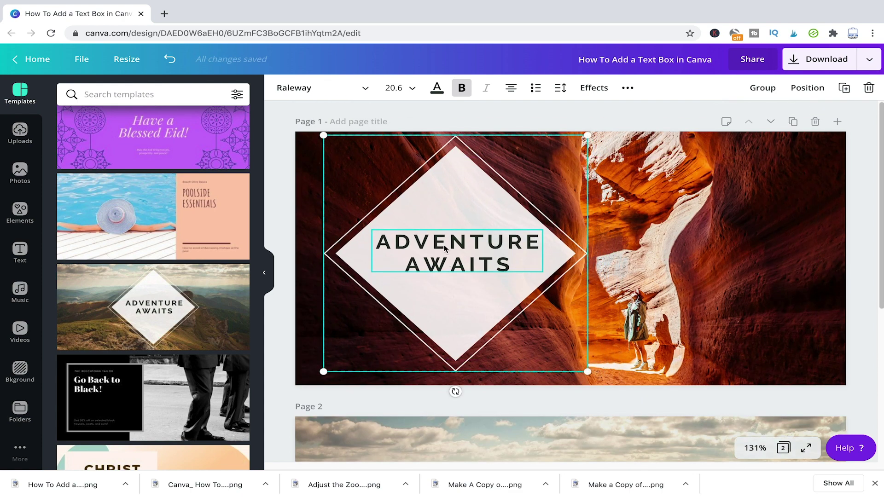
{"action": "left_click", "coordinate": [493, 264]}
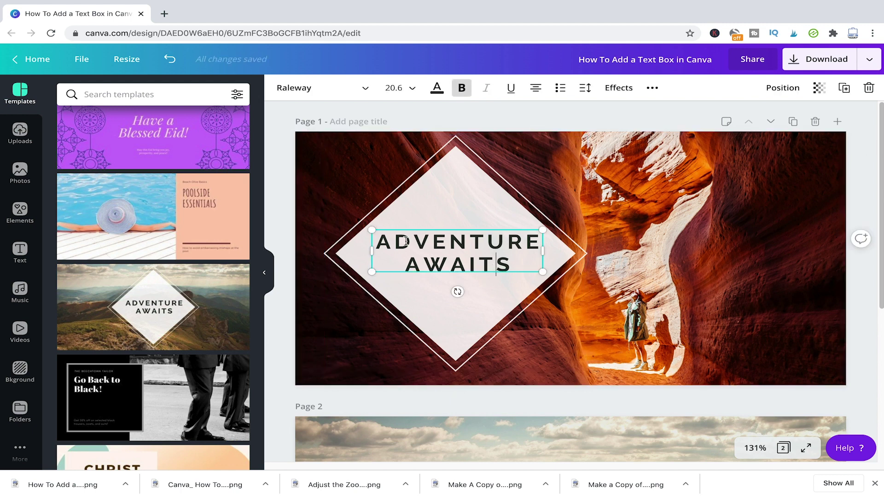
{"action": "left_click_drag", "start_coordinate": [380, 243], "coordinate": [522, 259]}
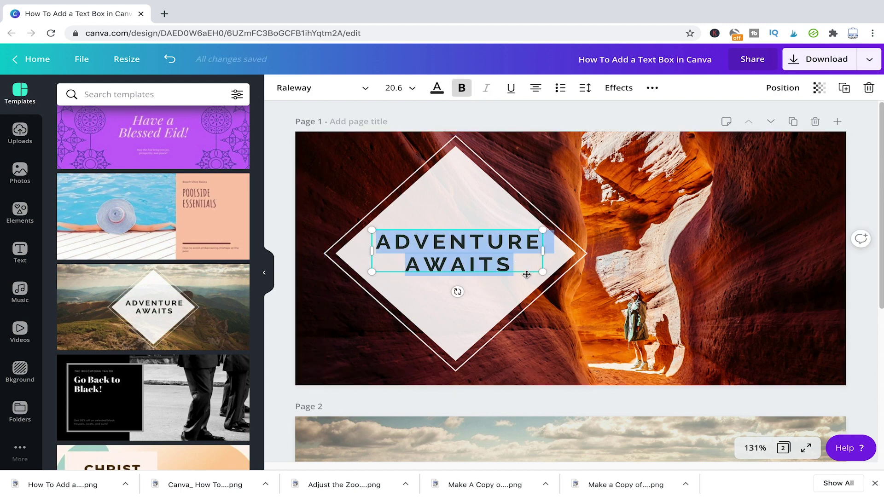
{"action": "type", "text": "TEX"}
{"action": "key", "text": "BackSpace"}
{"action": "key", "text": "BackSpace"}
{"action": "key", "text": "BackSpace"}
{"action": "type", "text": "AWESOME TEXT BOX"}
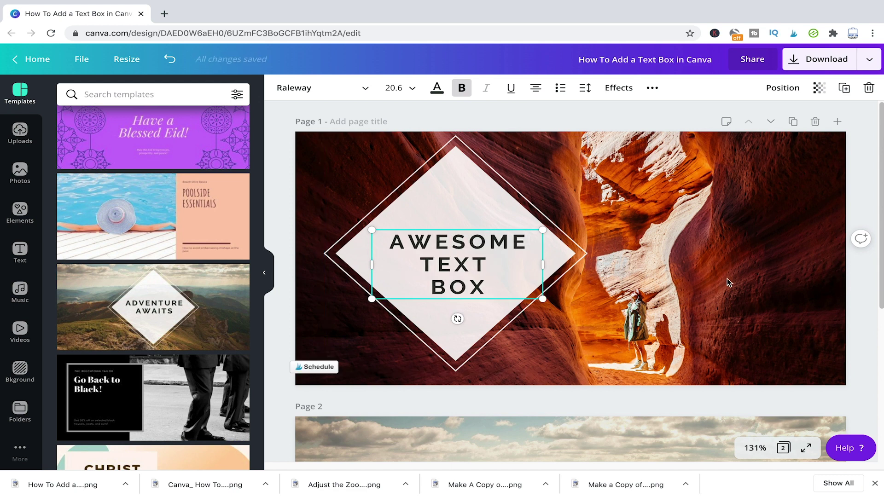
{"action": "left_click", "coordinate": [707, 271]}
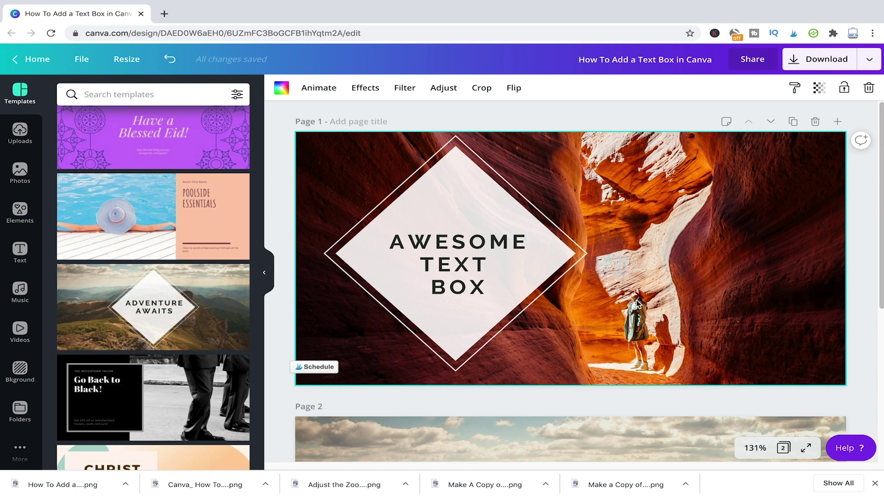